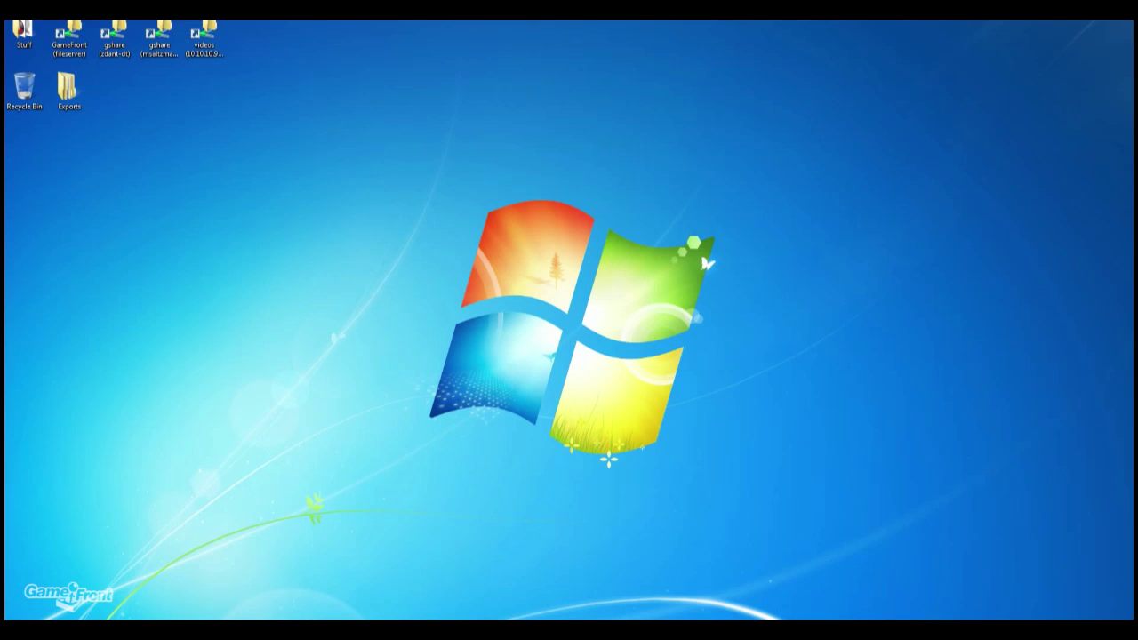
Browse drive C to My Games\Borderlands 2\WillowGame\Config and open WillowEngine in Notepad
{"action": "key", "text": "super+e"}
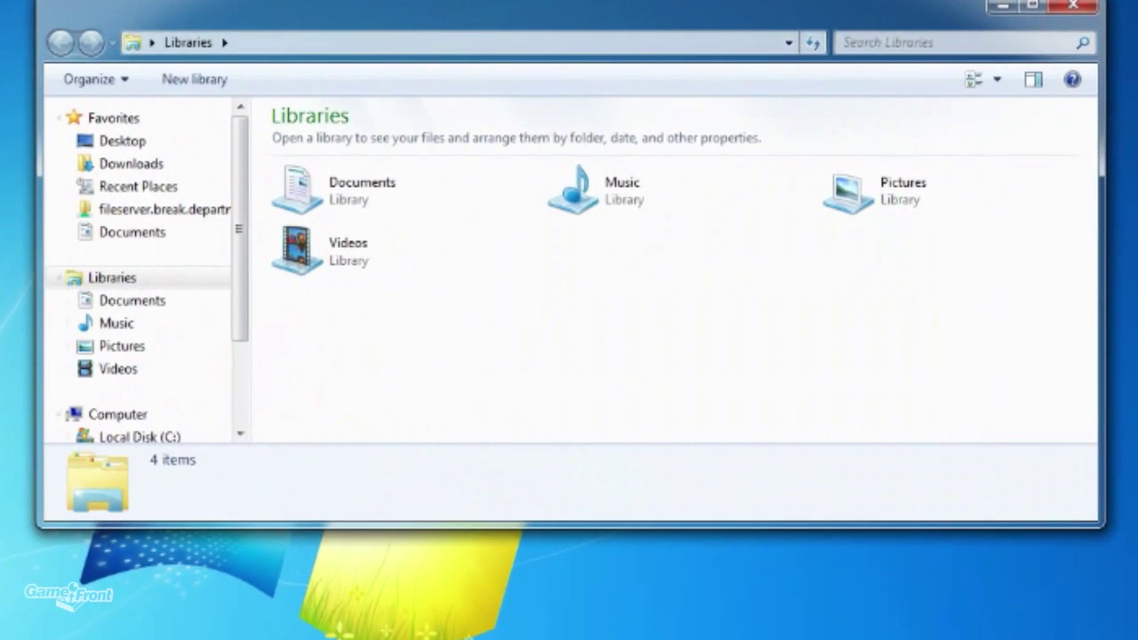
{"action": "scroll", "coordinate": [142, 278], "scroll_direction": "down", "scroll_amount": 2}
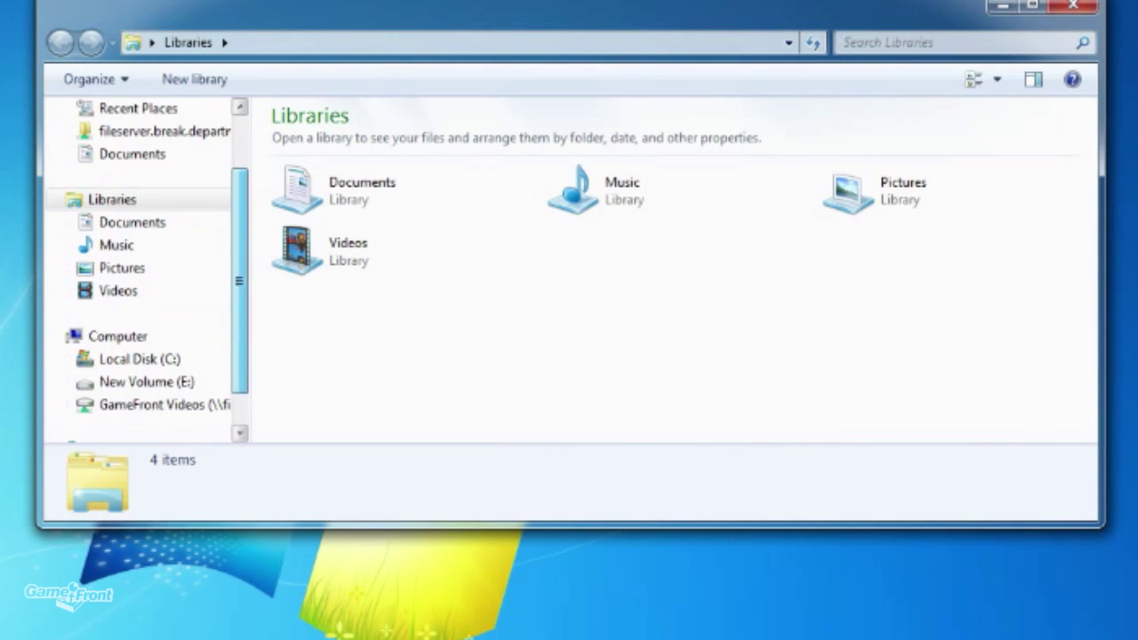
{"action": "left_click", "coordinate": [140, 359]}
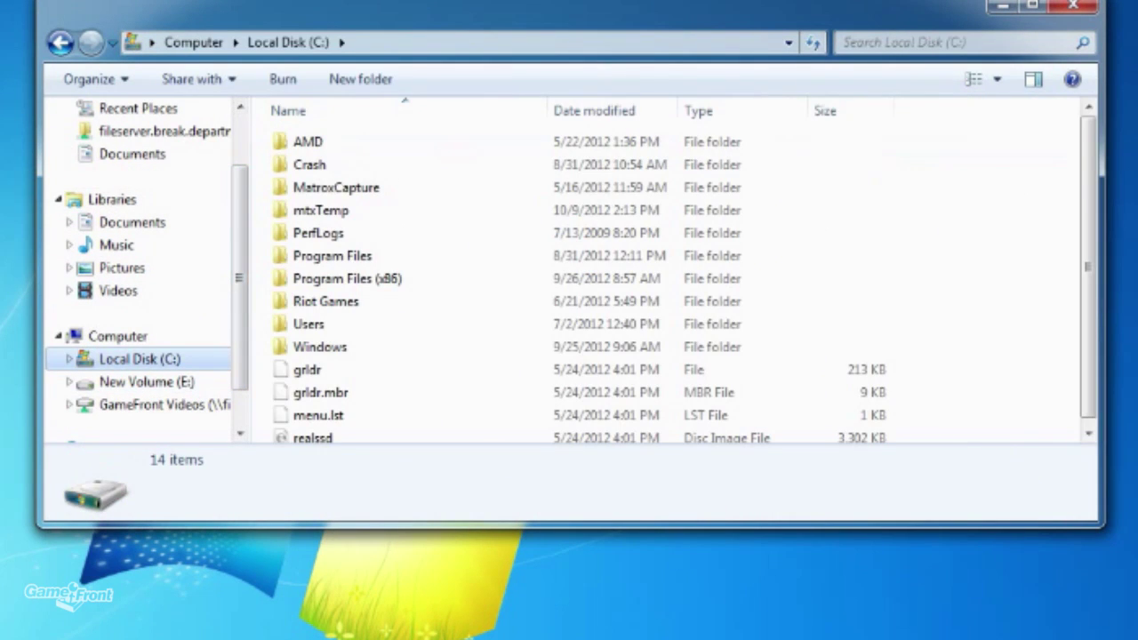
{"action": "double_click", "coordinate": [309, 323]}
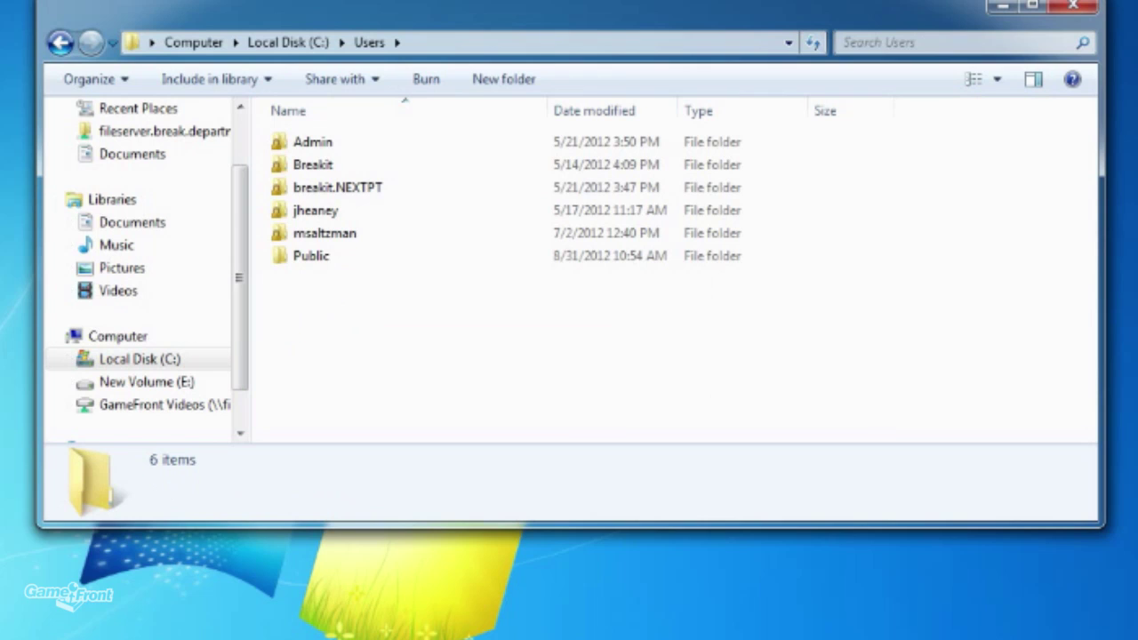
{"action": "double_click", "coordinate": [313, 143]}
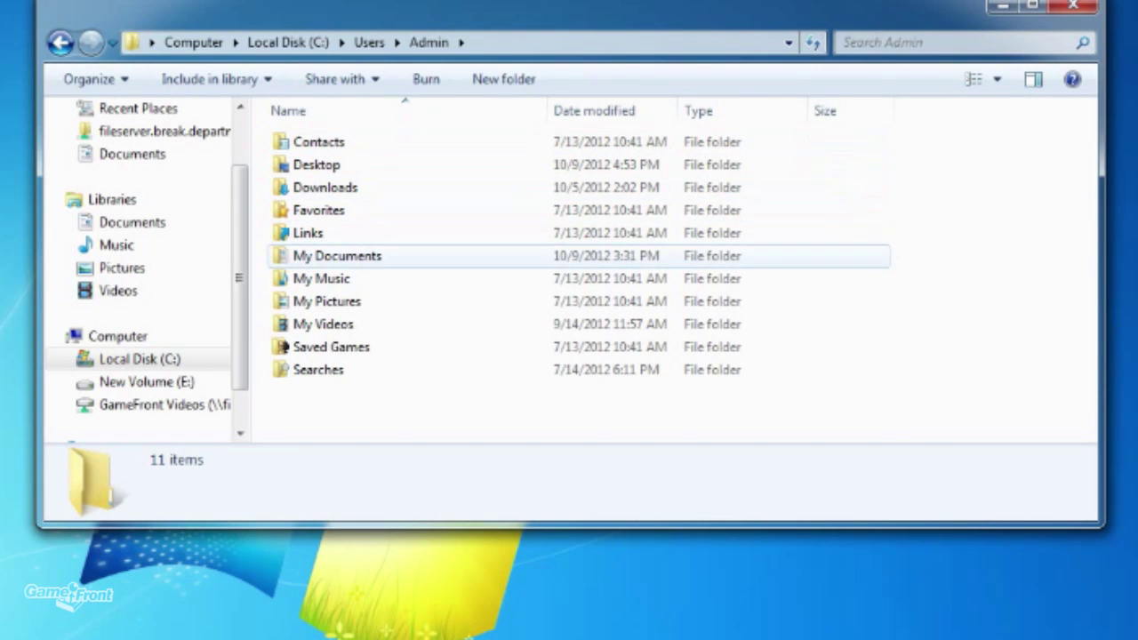
{"action": "left_click", "coordinate": [338, 256]}
{"action": "double_click", "coordinate": [338, 255]}
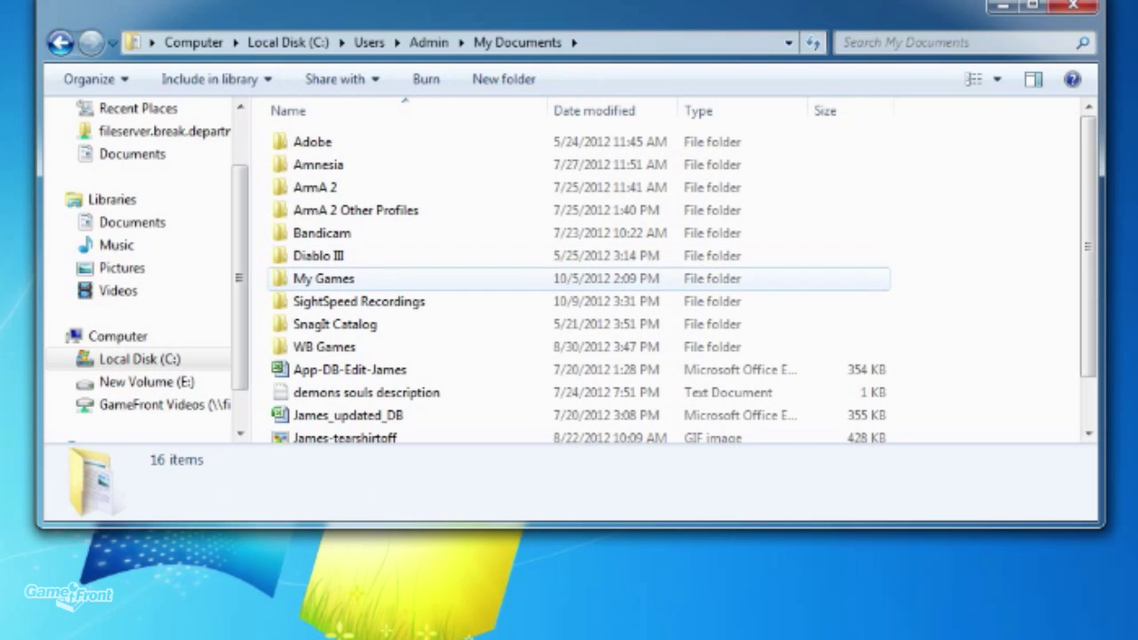
{"action": "double_click", "coordinate": [324, 279]}
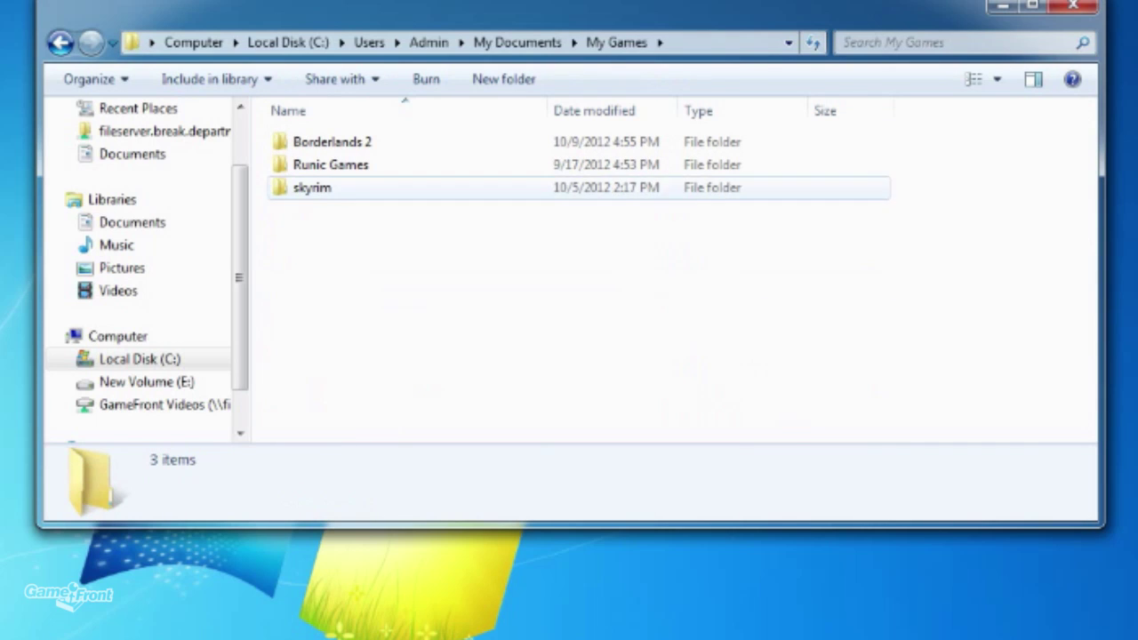
{"action": "double_click", "coordinate": [332, 142]}
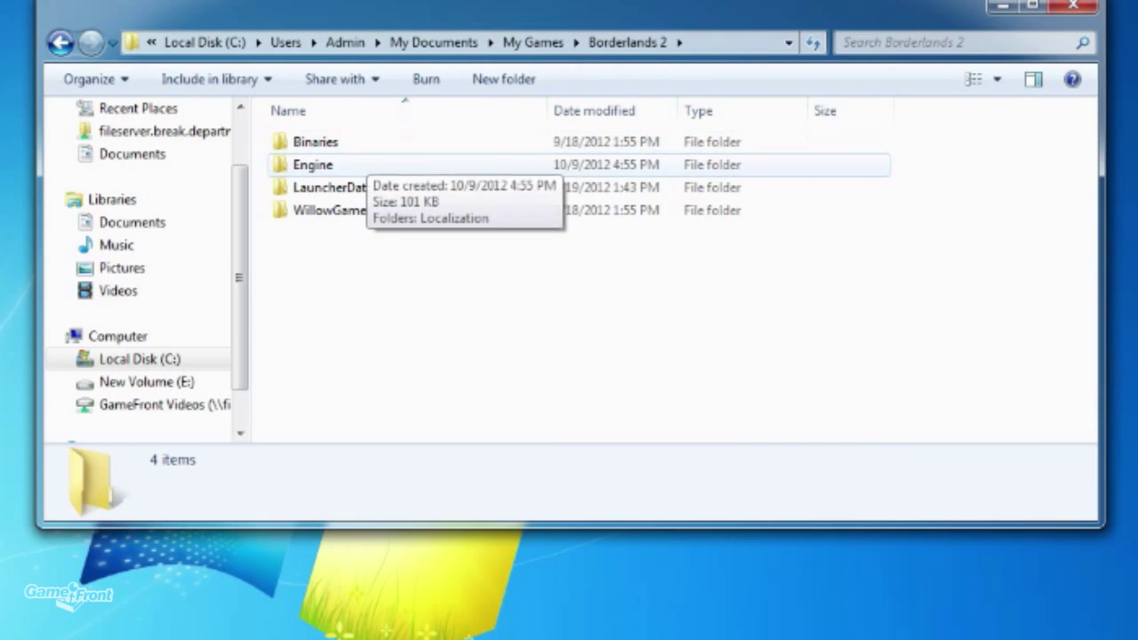
{"action": "double_click", "coordinate": [330, 210]}
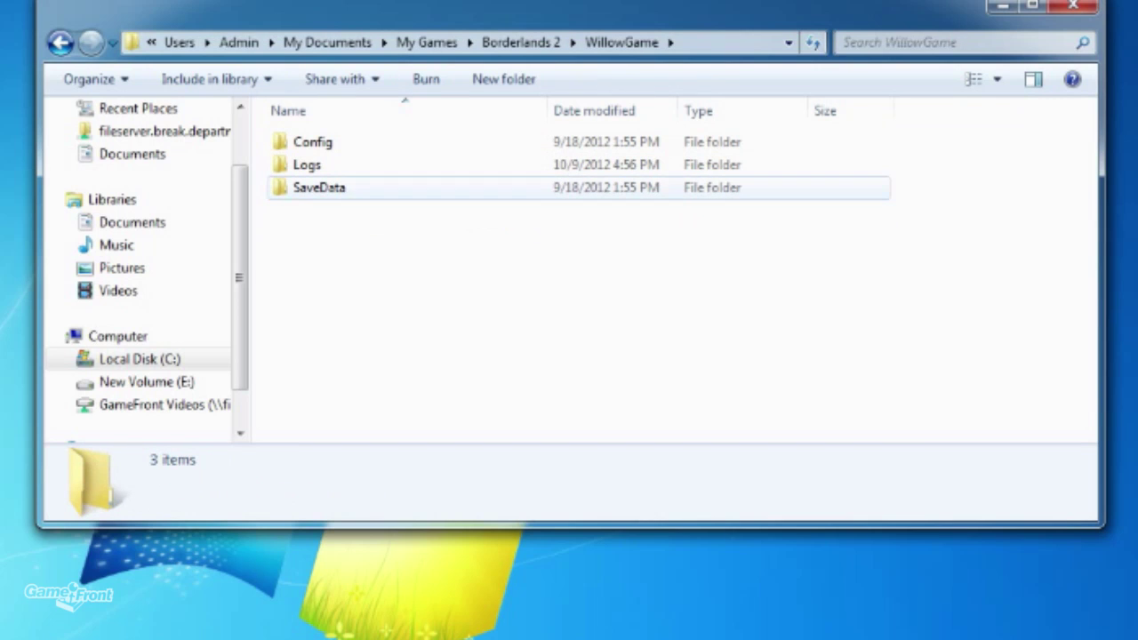
{"action": "double_click", "coordinate": [312, 141]}
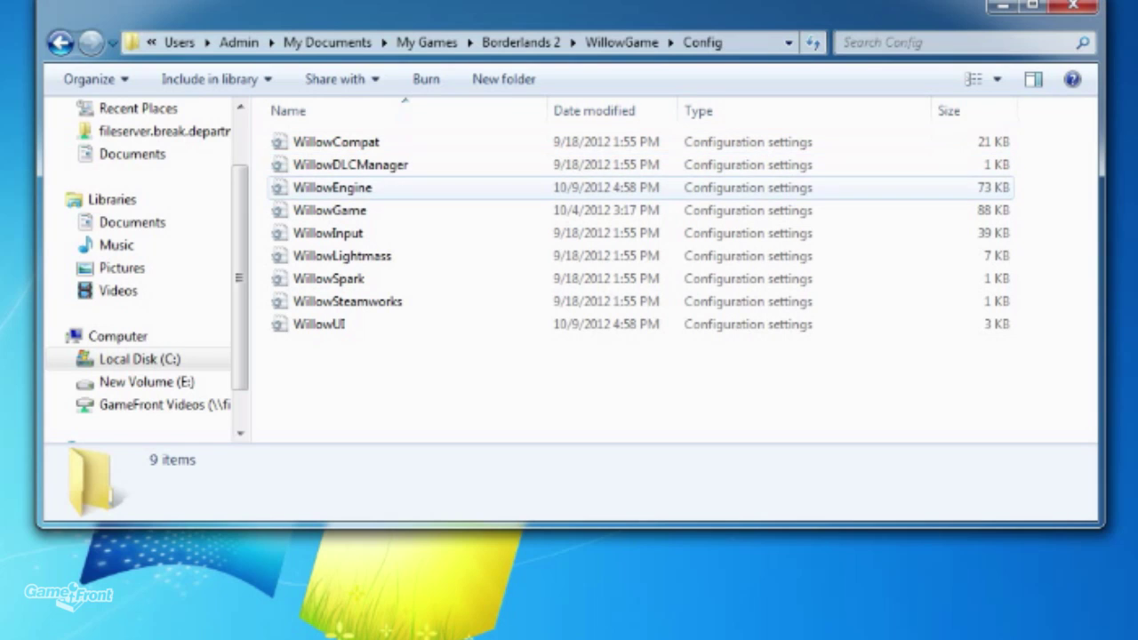
{"action": "double_click", "coordinate": [332, 187]}
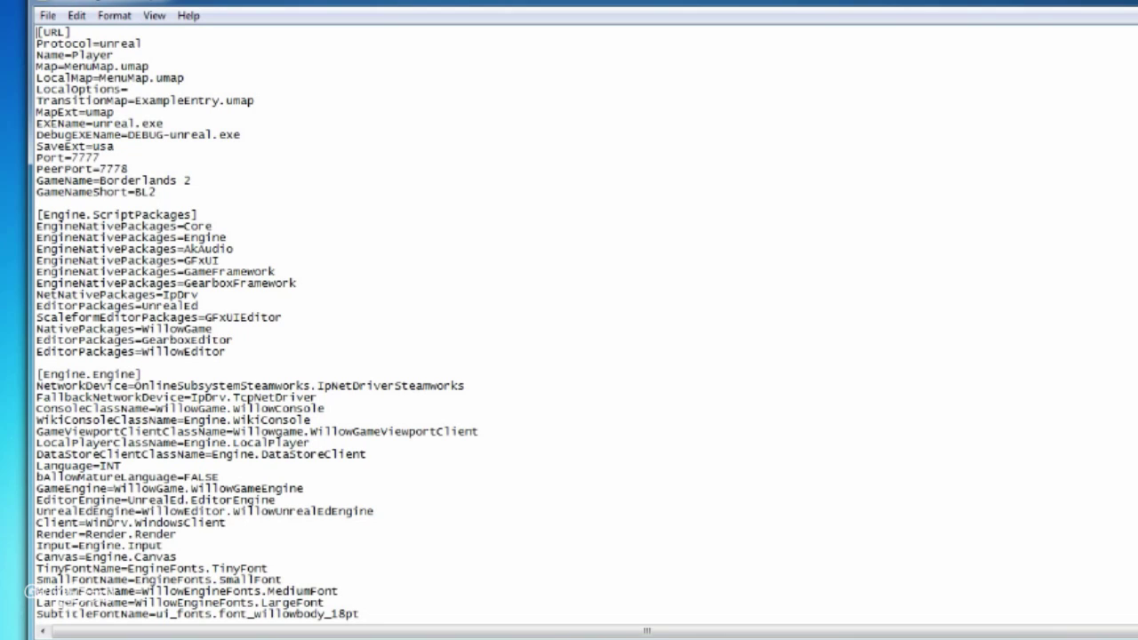
Search for 'startup' repeatedly until the StartupMovies lines under FullScreenMovie are shown
{"action": "key", "text": "ctrl+f"}
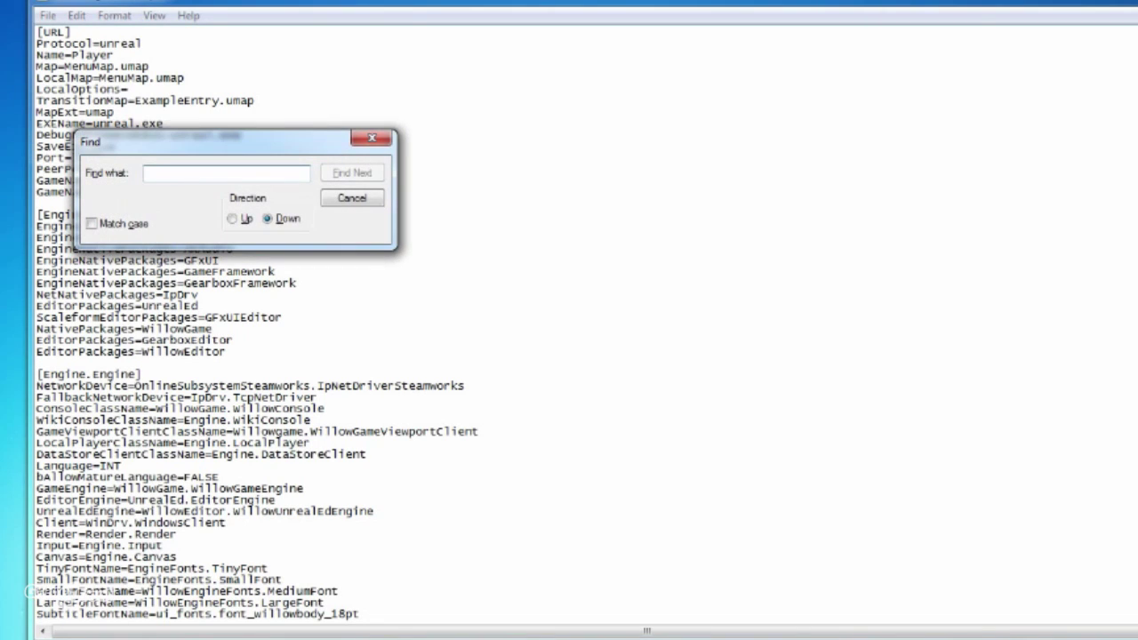
{"action": "type", "text": "startup"}
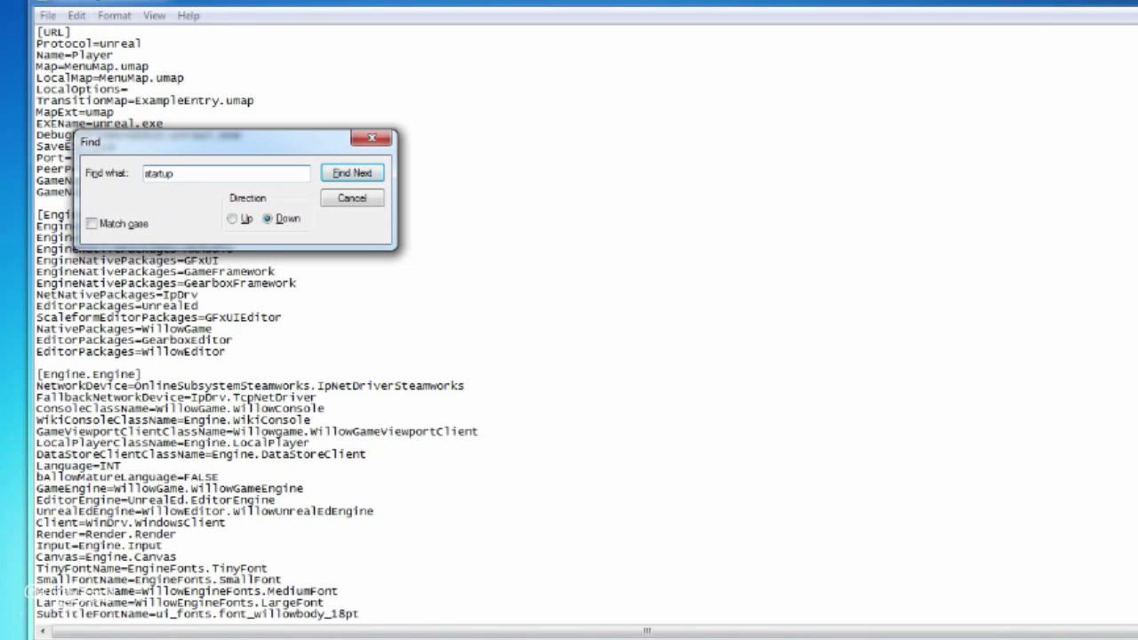
{"action": "key", "text": "Return"}
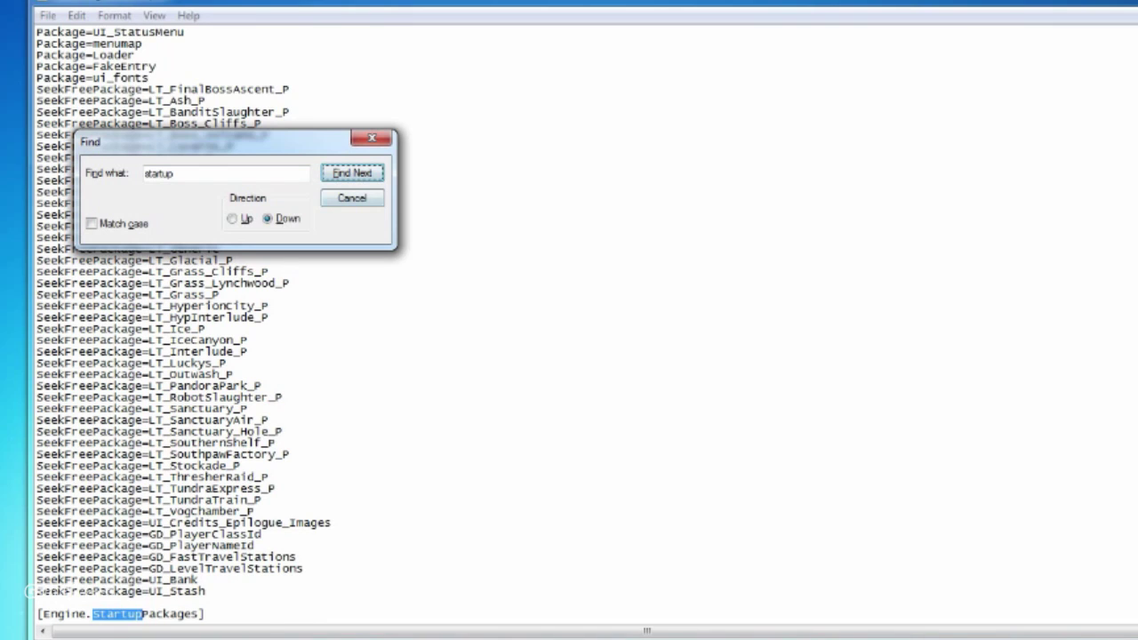
{"action": "key", "text": "Return"}
{"action": "key", "text": "Return"}
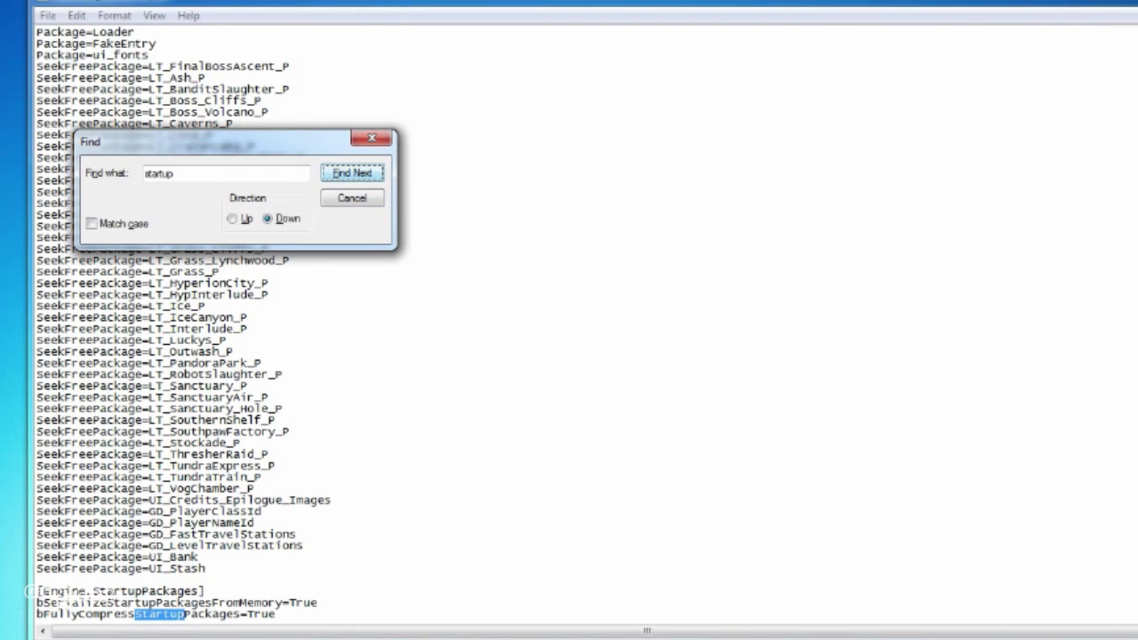
{"action": "key", "text": "Return"}
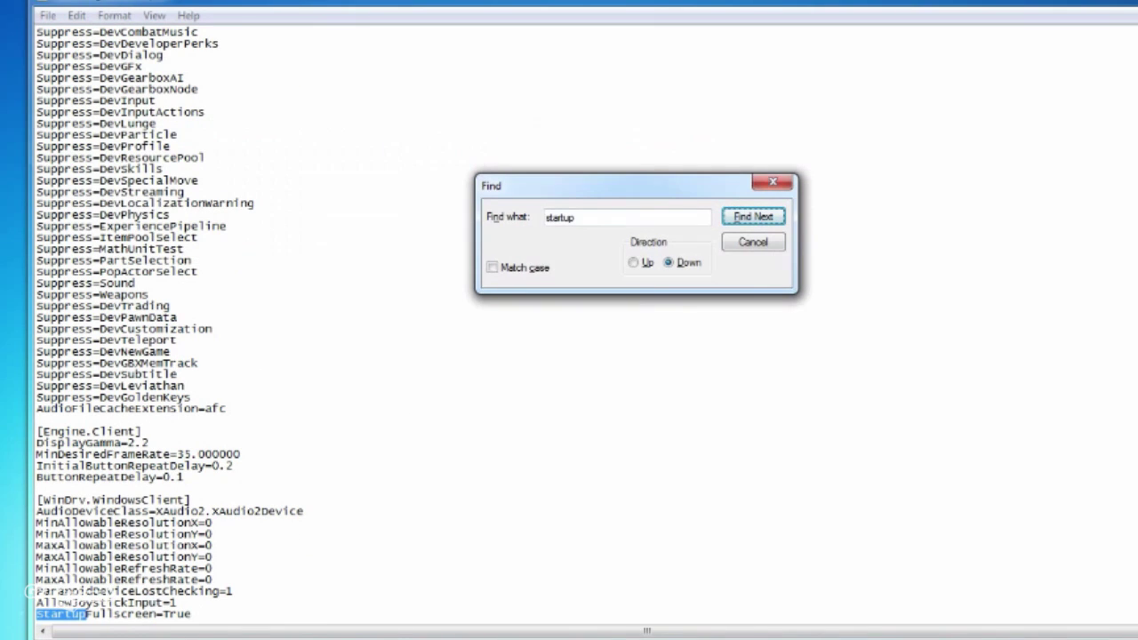
{"action": "key", "text": "Return"}
{"action": "key", "text": "Return"}
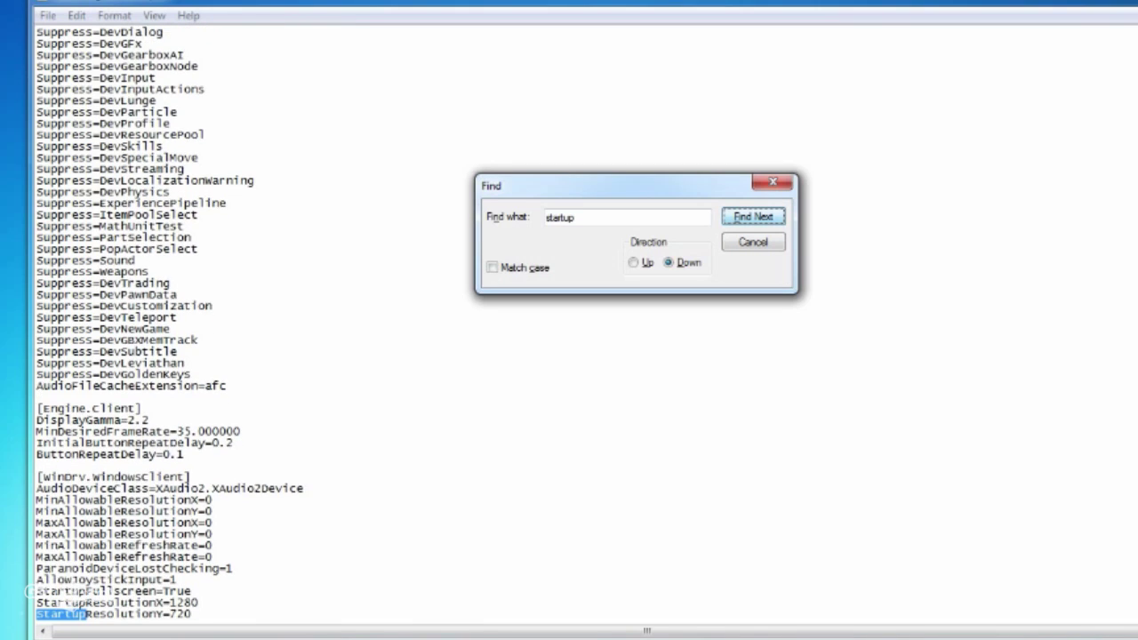
{"action": "key", "text": "Return"}
{"action": "key", "text": "Return"}
{"action": "key", "text": "Return"}
{"action": "key", "text": "Return"}
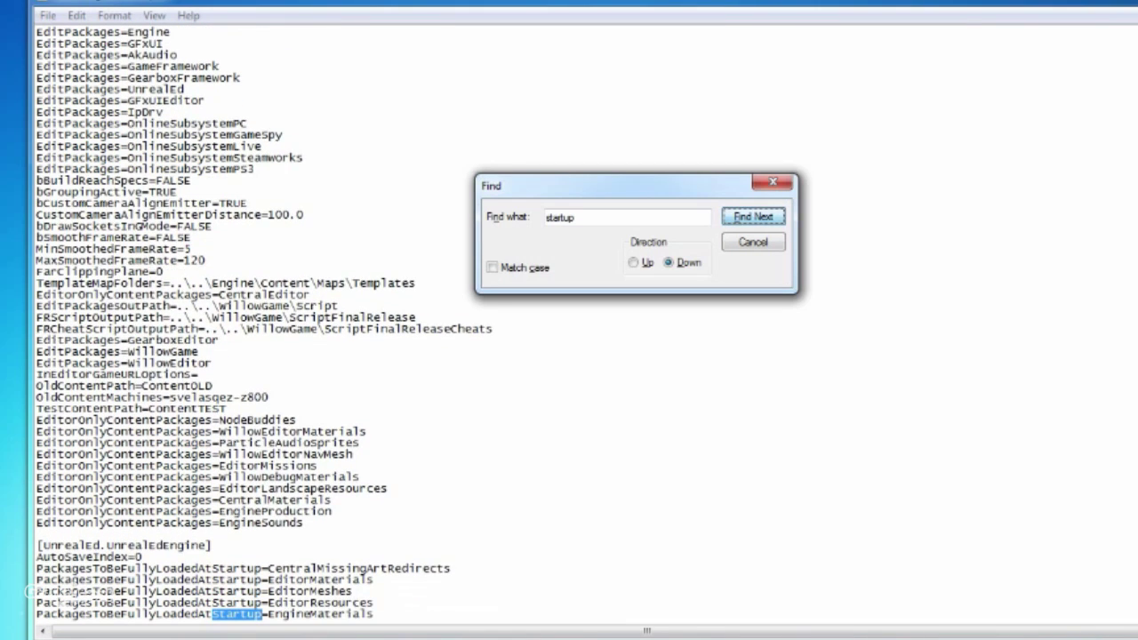
{"action": "key", "text": "Return"}
{"action": "key", "text": "Return"}
{"action": "key", "text": "Return"}
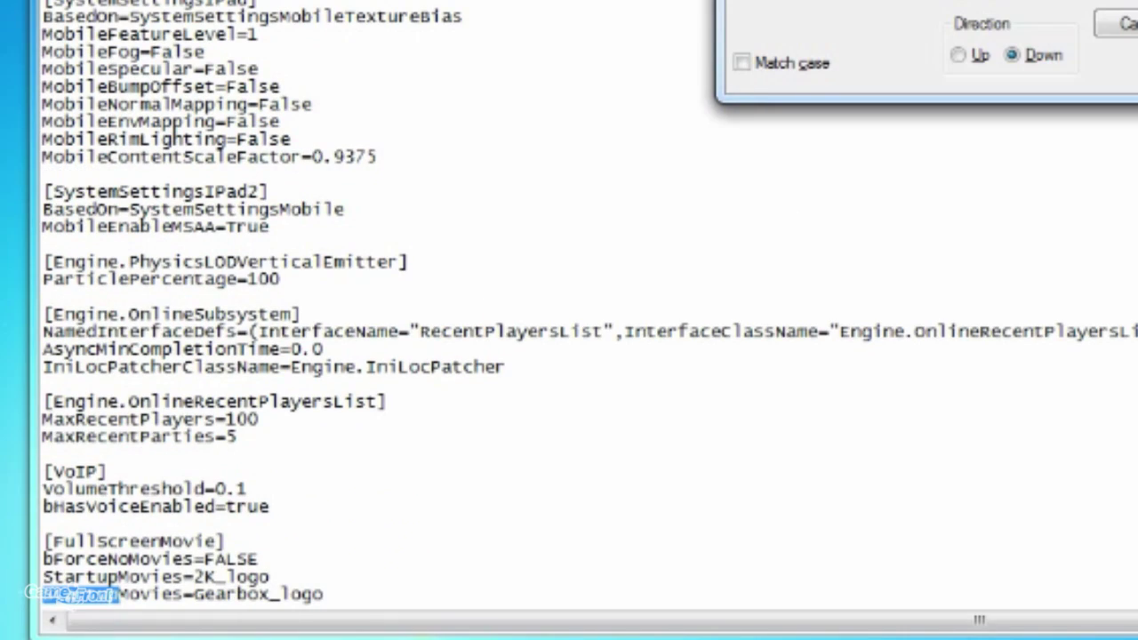
{"action": "key", "text": "Return"}
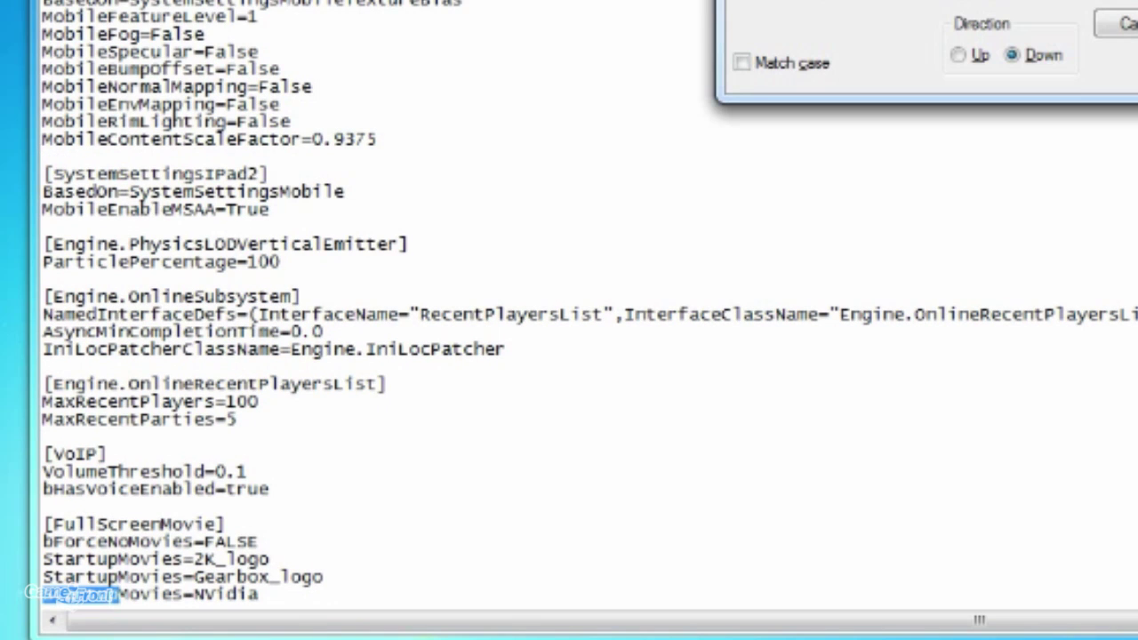
{"action": "left_click", "coordinate": [391, 384]}
Prefix bForceNoMovies=FALSE and the first StartupMovies lines, including Gearbox_logo, with semicolons
{"action": "scroll", "coordinate": [569, 302], "scroll_direction": "down", "scroll_amount": 1}
{"action": "scroll", "coordinate": [569, 303], "scroll_direction": "down", "scroll_amount": 1}
{"action": "scroll", "coordinate": [569, 303], "scroll_direction": "down", "scroll_amount": 1}
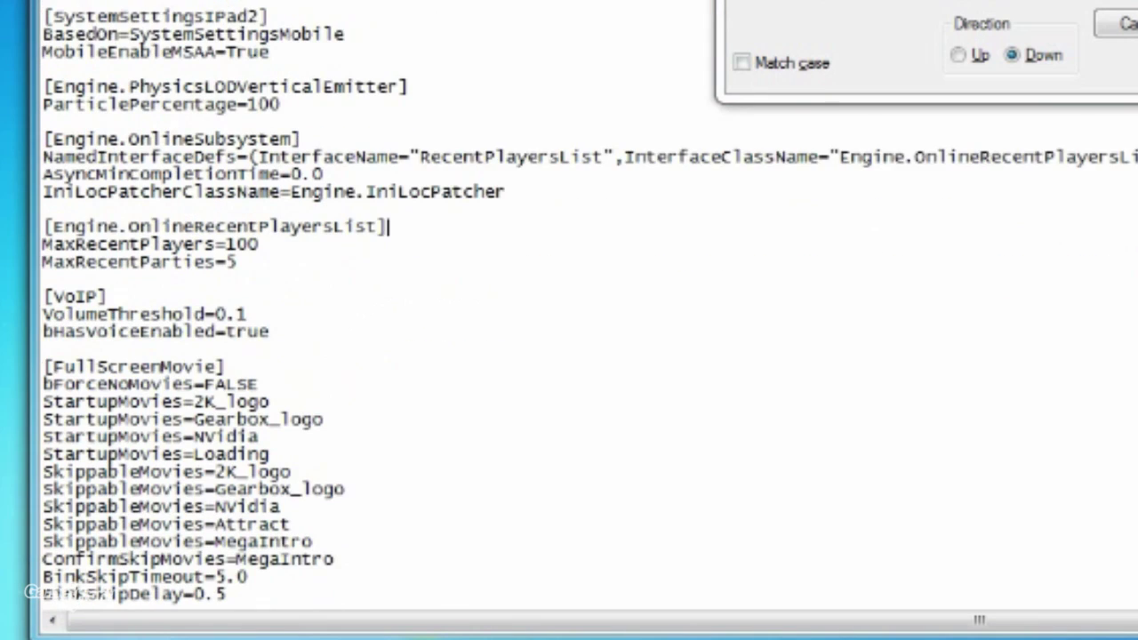
{"action": "scroll", "coordinate": [569, 302], "scroll_direction": "down", "scroll_amount": 1}
{"action": "scroll", "coordinate": [569, 302], "scroll_direction": "down", "scroll_amount": 1}
{"action": "scroll", "coordinate": [569, 302], "scroll_direction": "down", "scroll_amount": 2}
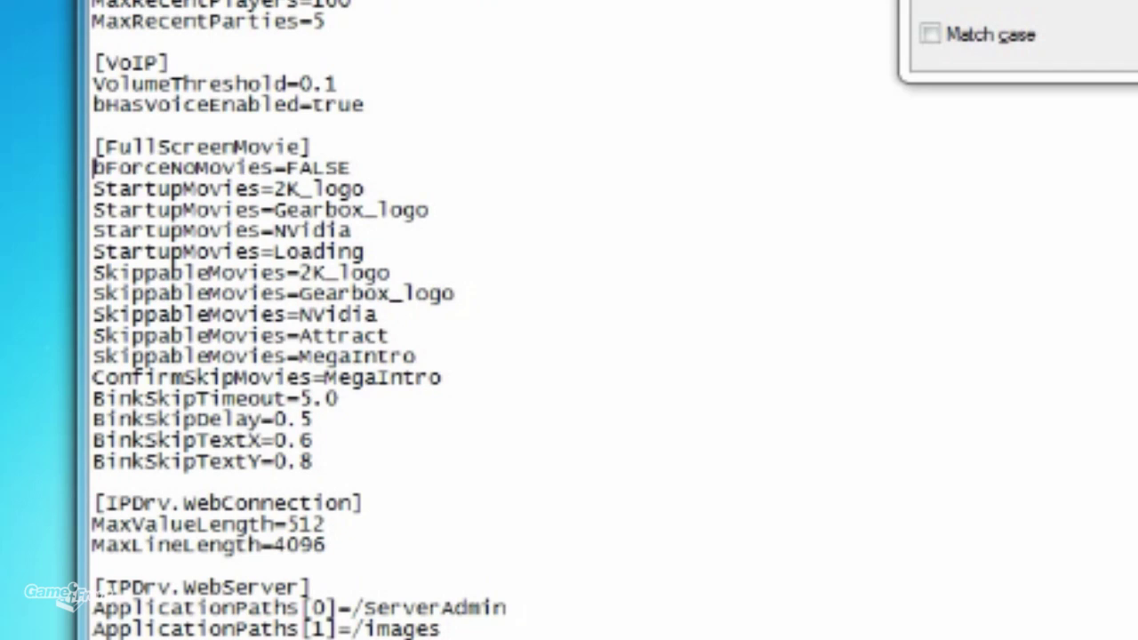
{"action": "type", "text": ";"}
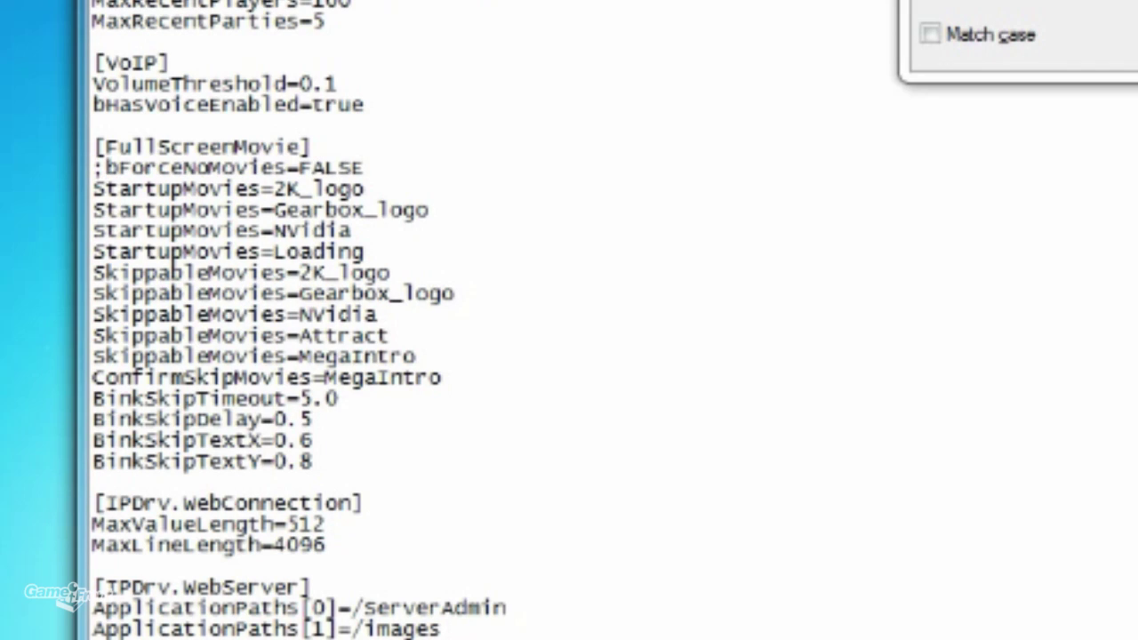
{"action": "type", "text": ";"}
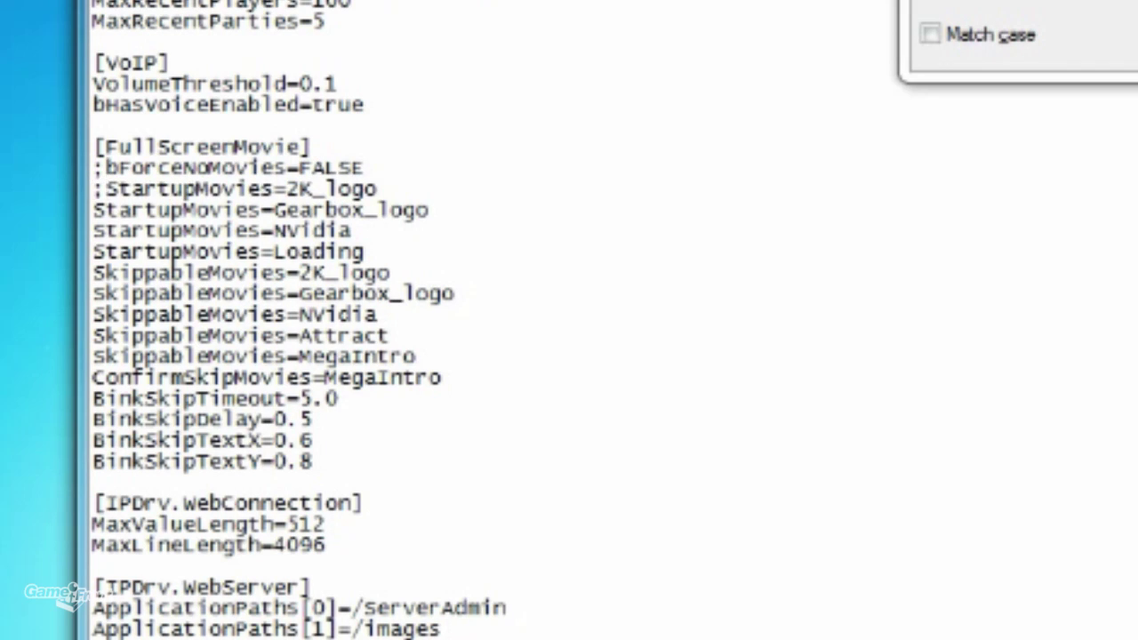
{"action": "key", "text": "Down"}
{"action": "key", "text": "Home"}
{"action": "type", "text": ";"}
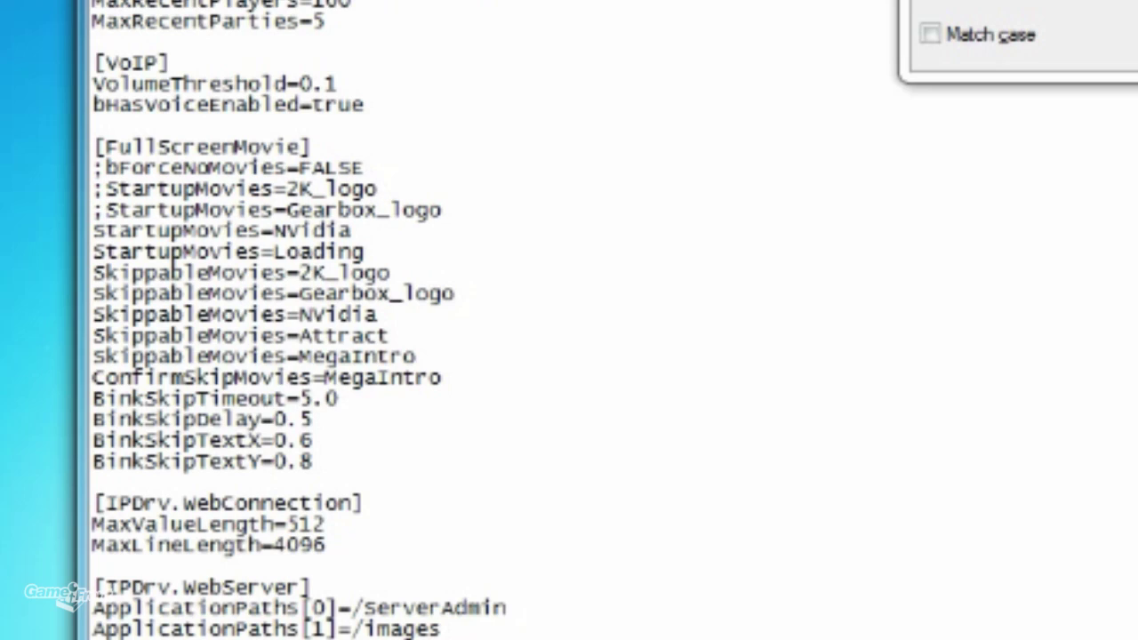
Comment out the Nvidia and Loading StartupMovies lines with leading semicolons
{"action": "key", "text": "Down"}
{"action": "key", "text": "Home"}
{"action": "type", "text": ";"}
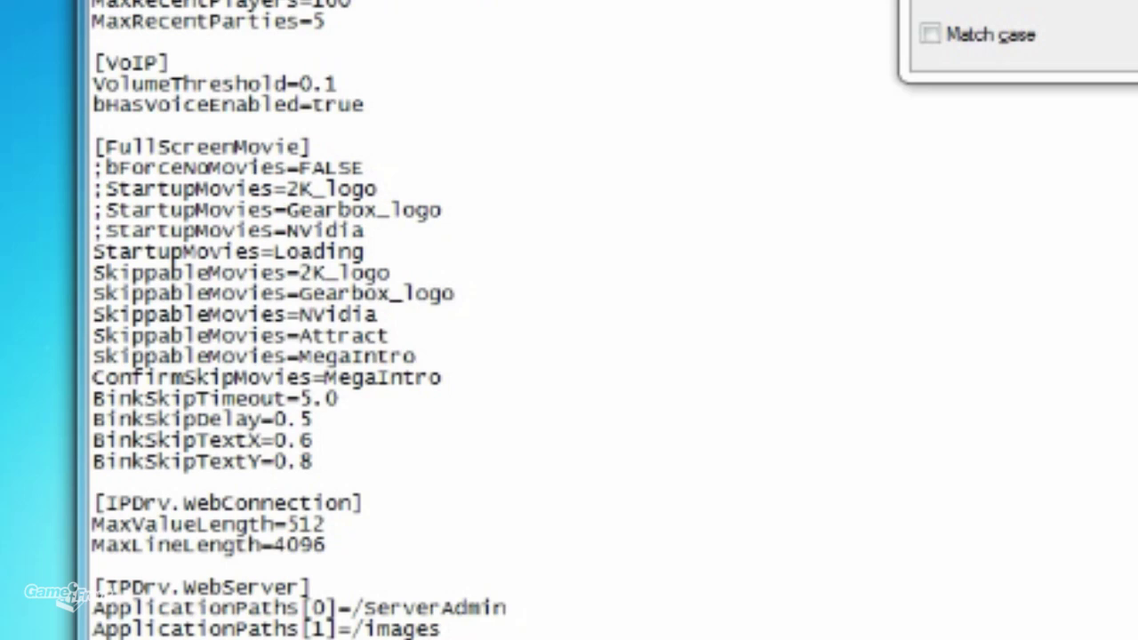
{"action": "key", "text": "Down"}
{"action": "key", "text": "Home"}
{"action": "type", "text": ";"}
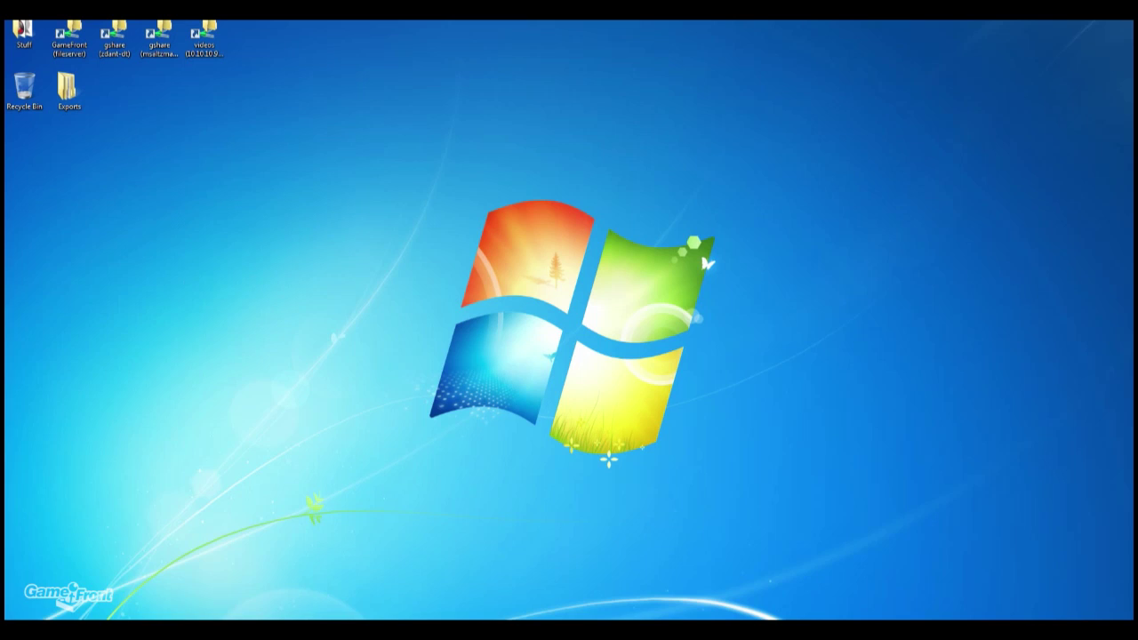
Start Borderlands 2 from the Start menu and press Play in its launcher
{"action": "key", "text": "super"}
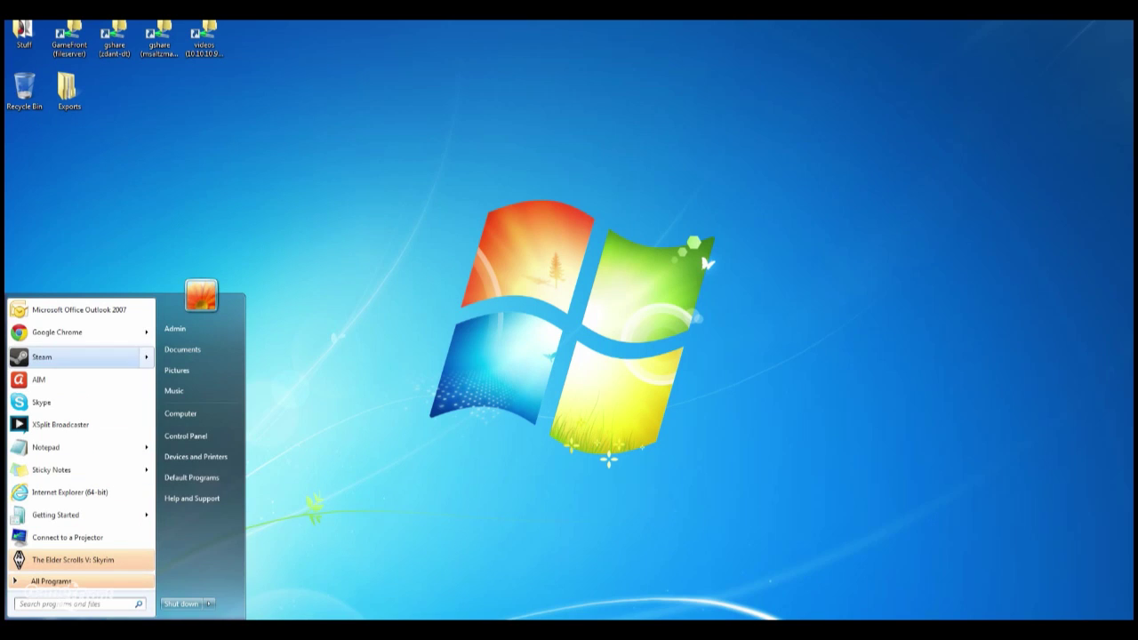
{"action": "key", "text": "Return"}
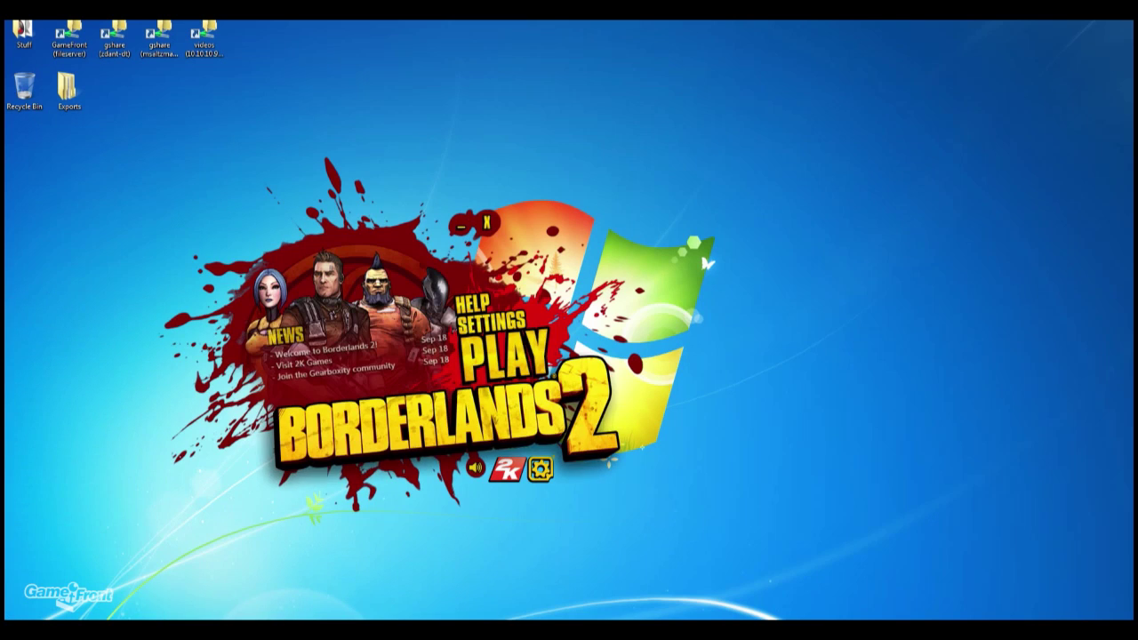
{"action": "key", "text": "Return"}
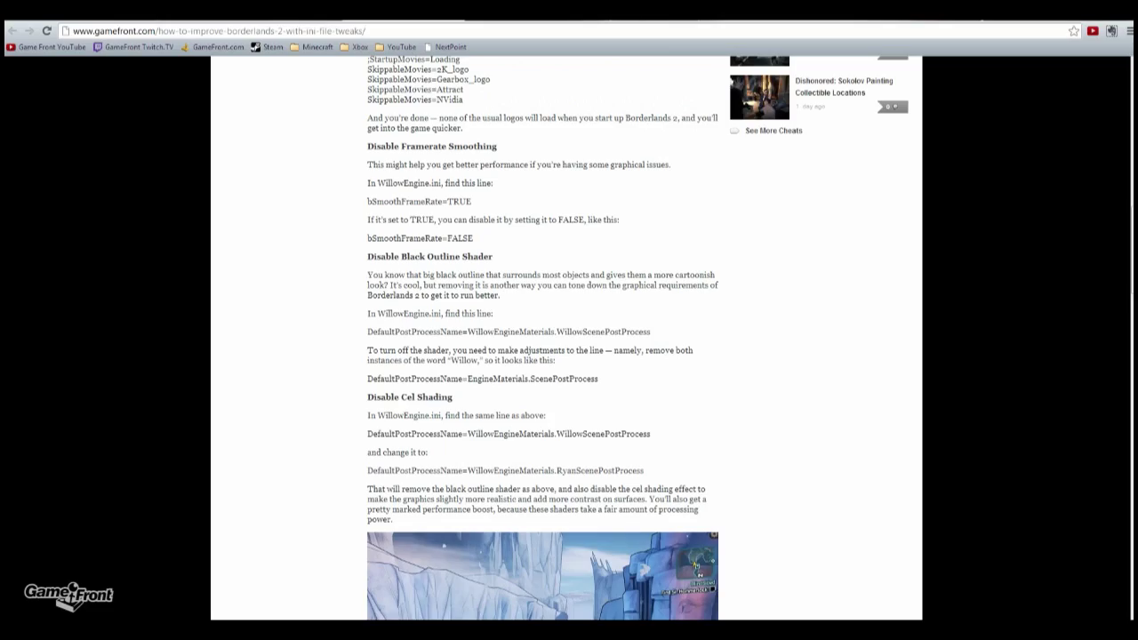
Exit Borderlands 2 back to the Windows desktop
{"action": "left_click_drag", "start_coordinate": [651, 331], "coordinate": [369, 332]}
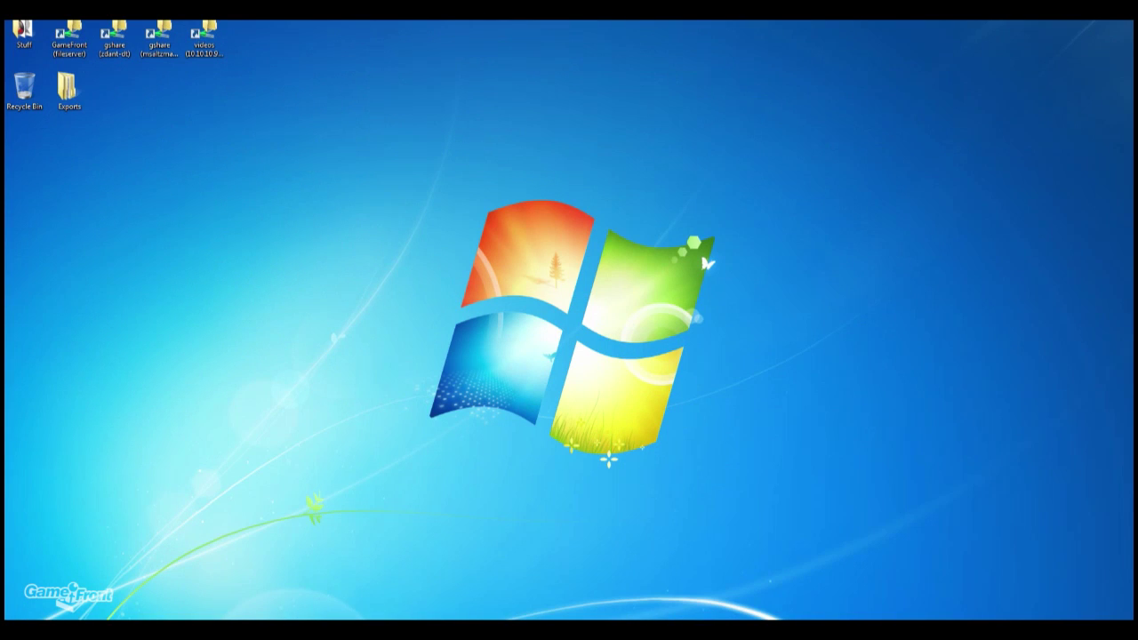
Browse Users\profile\My Documents\My Games\Borderlands 2\WillowGame\Config and open WillowEngine in Notepad
{"action": "key", "text": "super+e"}
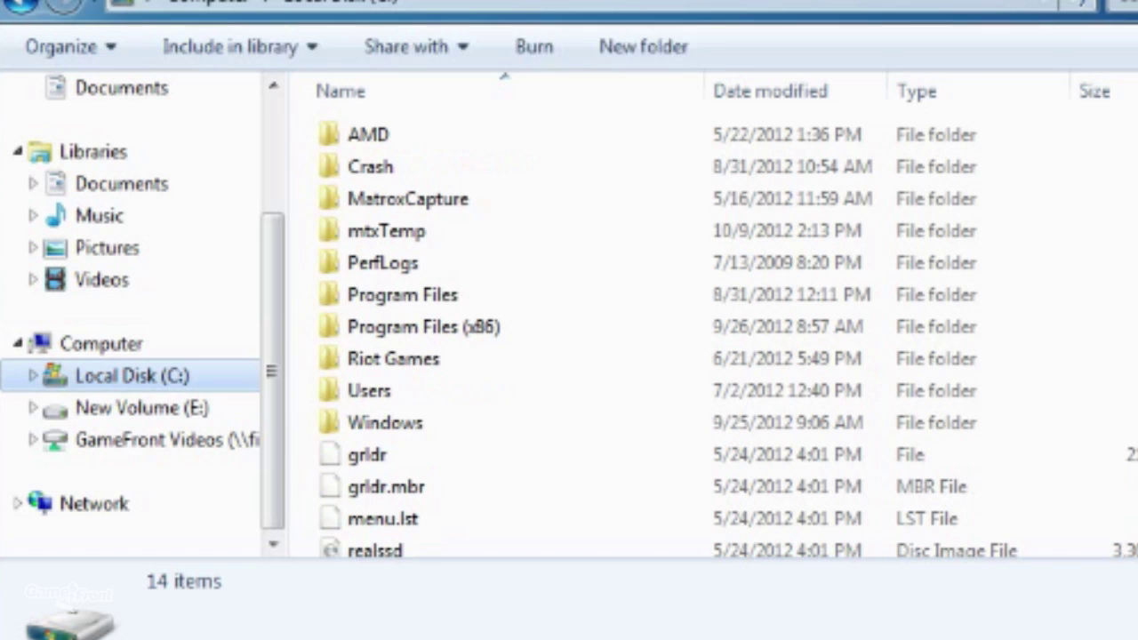
{"action": "double_click", "coordinate": [369, 390]}
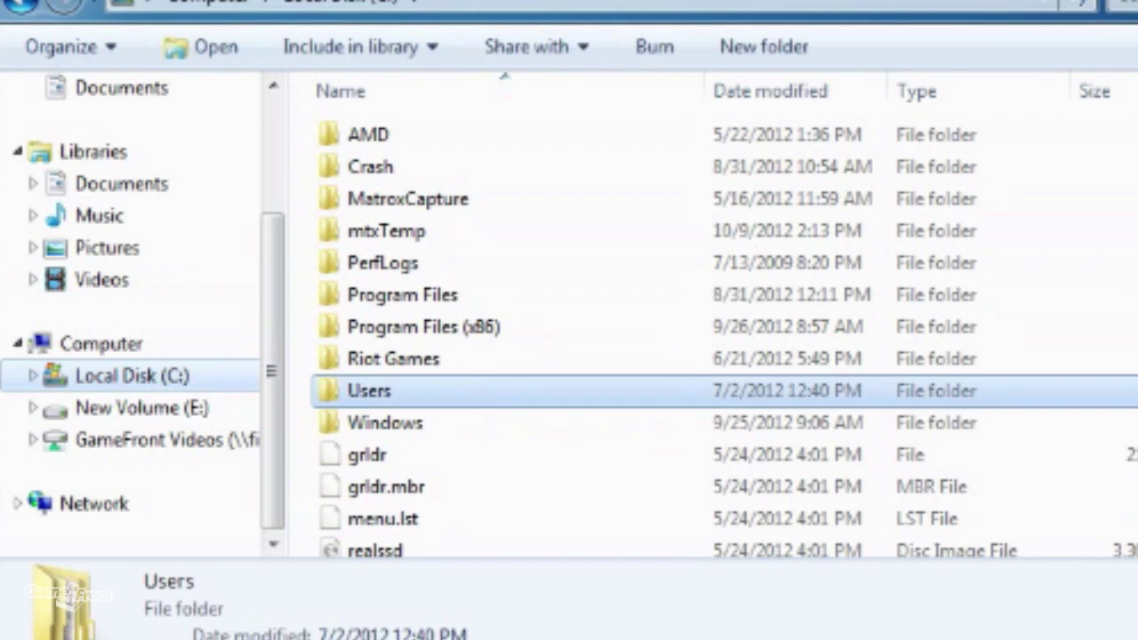
{"action": "double_click", "coordinate": [374, 135]}
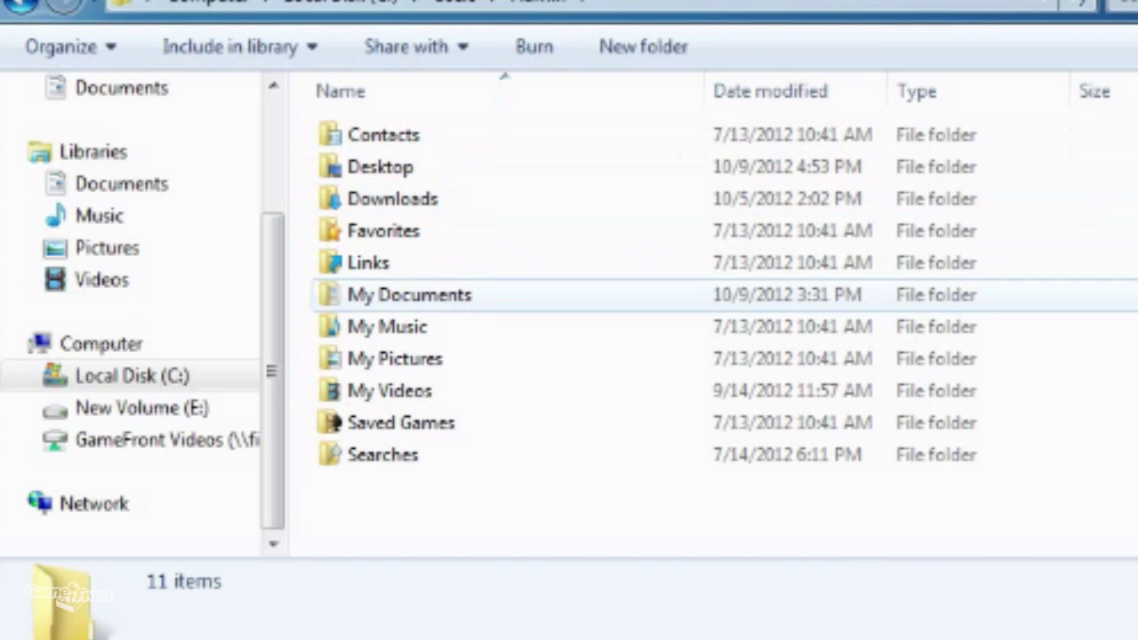
{"action": "double_click", "coordinate": [391, 294]}
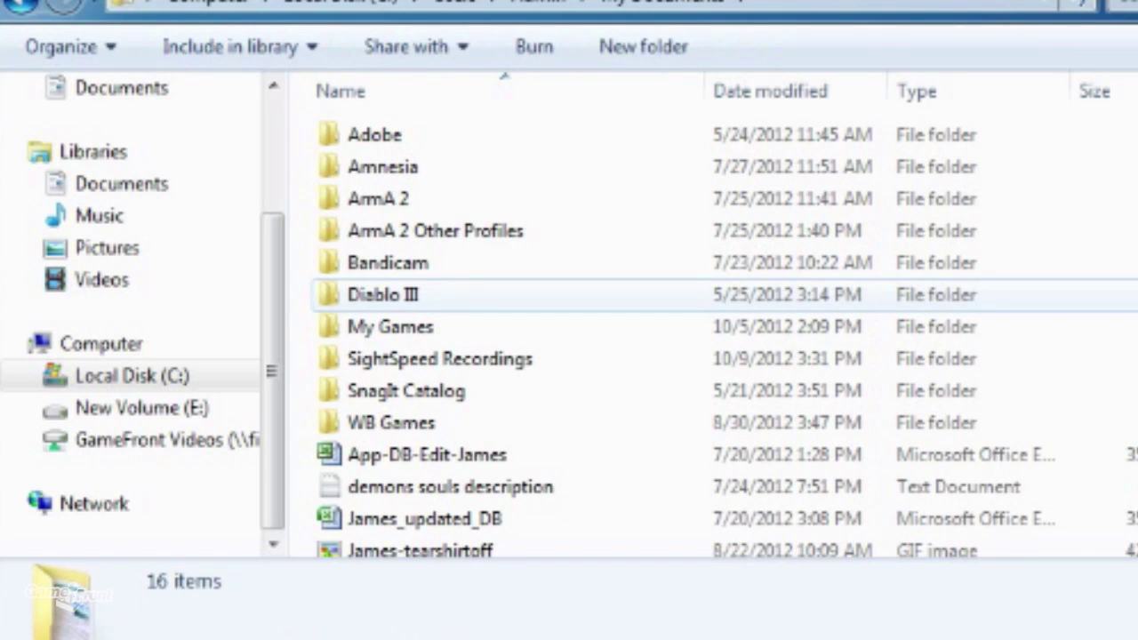
{"action": "double_click", "coordinate": [391, 327]}
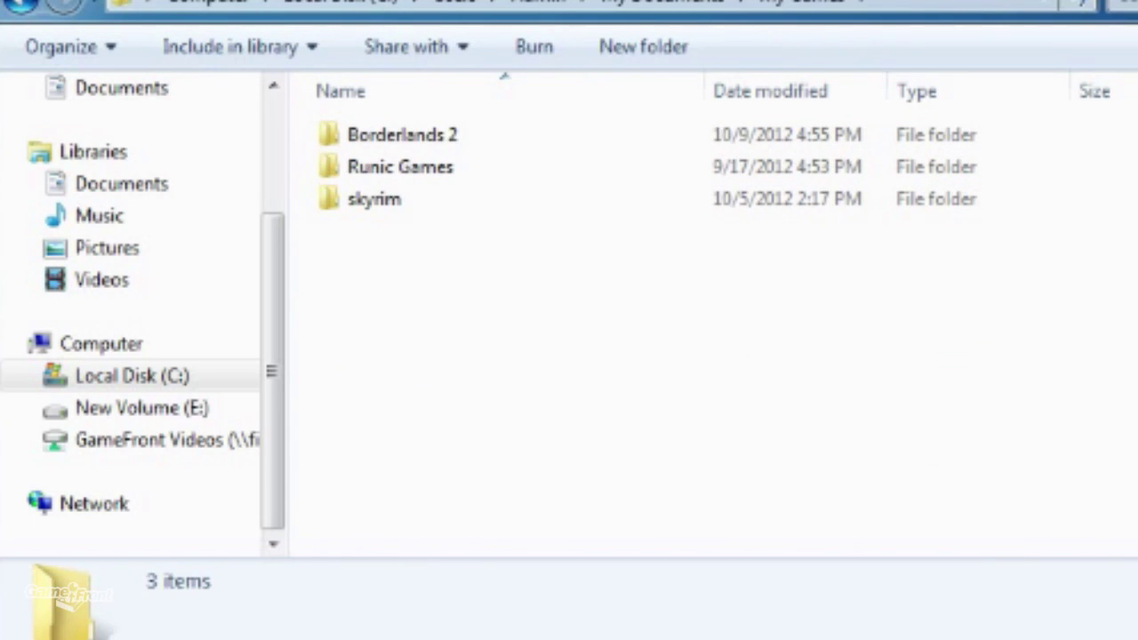
{"action": "double_click", "coordinate": [402, 134]}
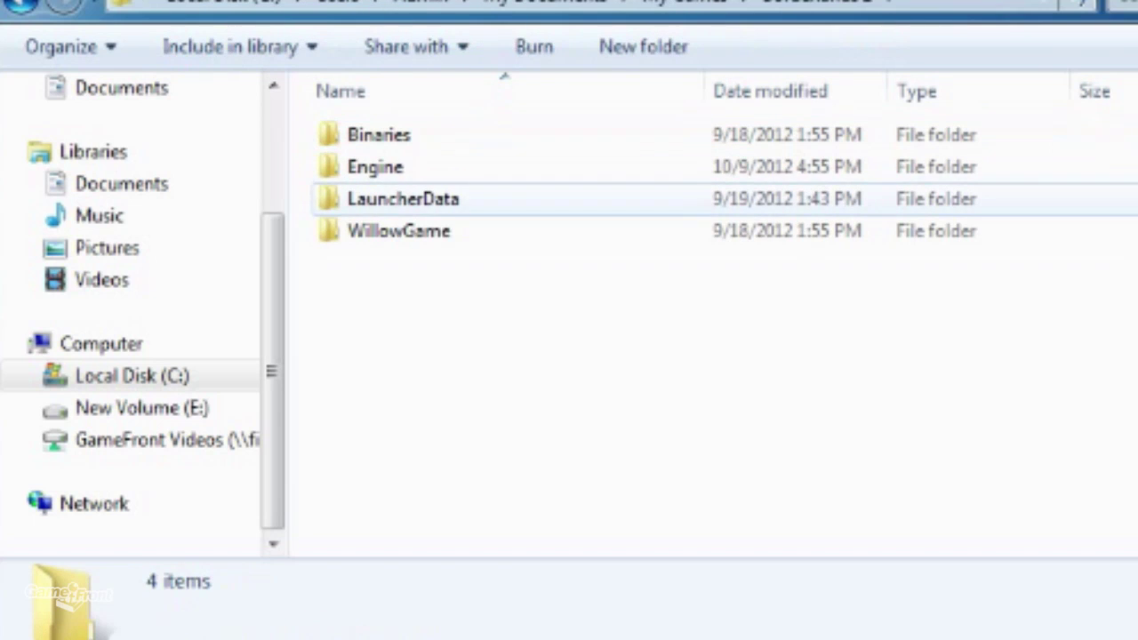
{"action": "double_click", "coordinate": [399, 231]}
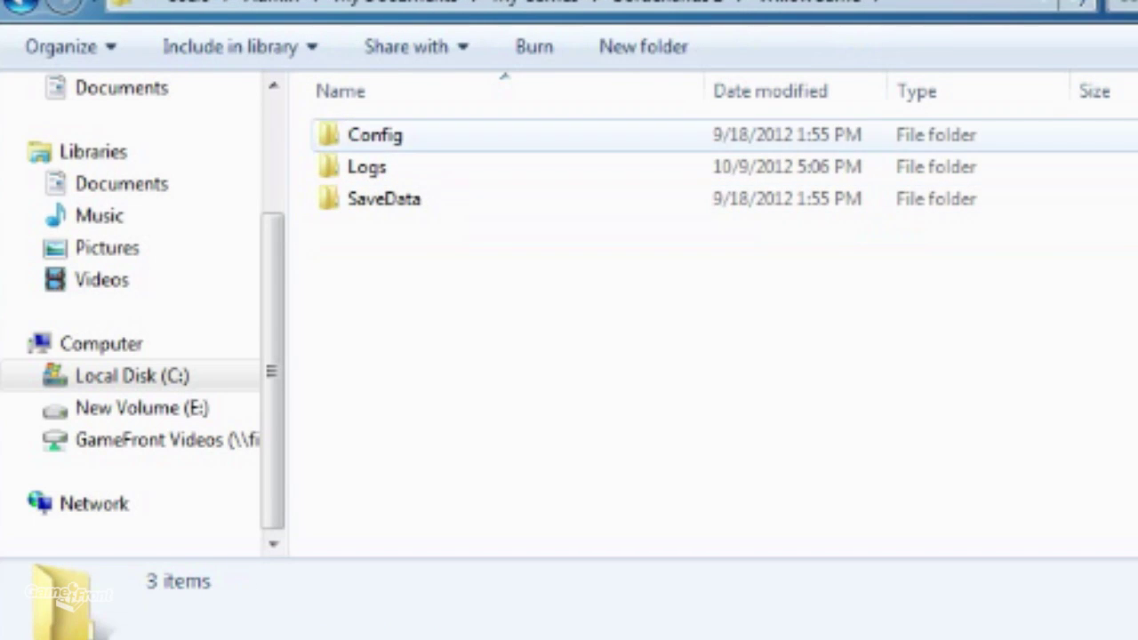
{"action": "double_click", "coordinate": [374, 134]}
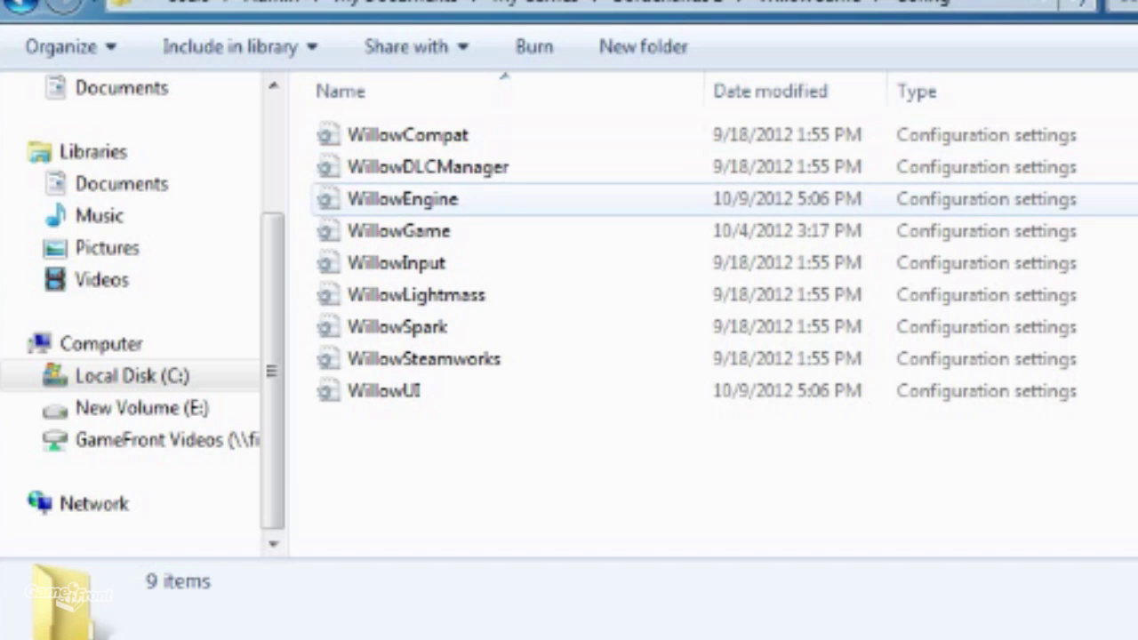
{"action": "double_click", "coordinate": [403, 198]}
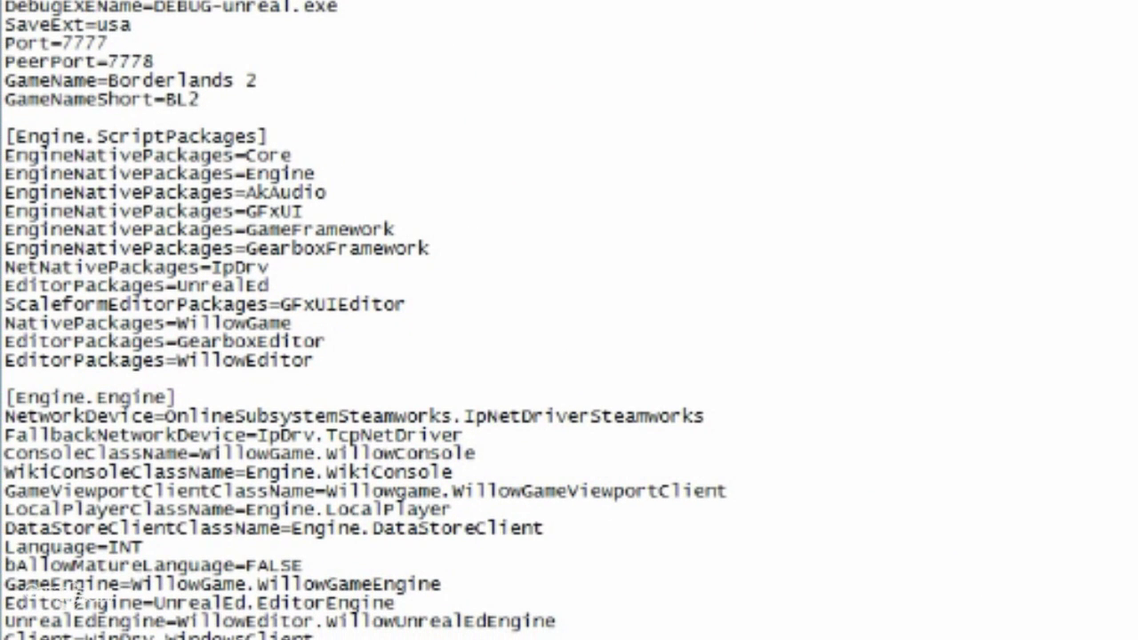
Find the pasted DefaultPostProcessName value in the file and close the Find box
{"action": "key", "text": "ctrl+f"}
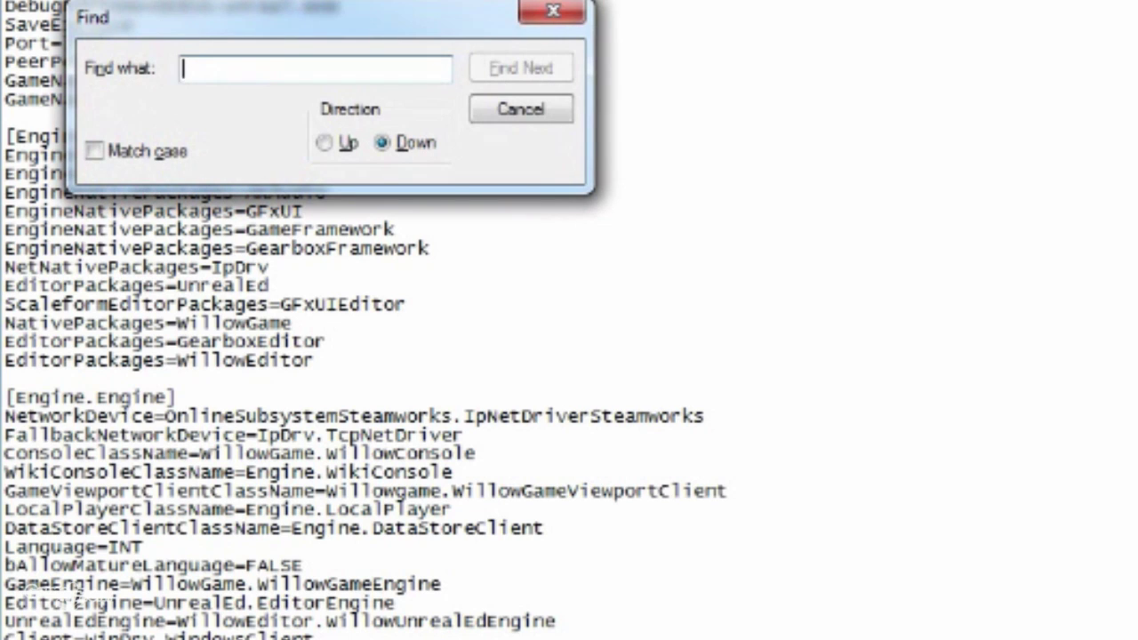
{"action": "key", "text": "ctrl+v"}
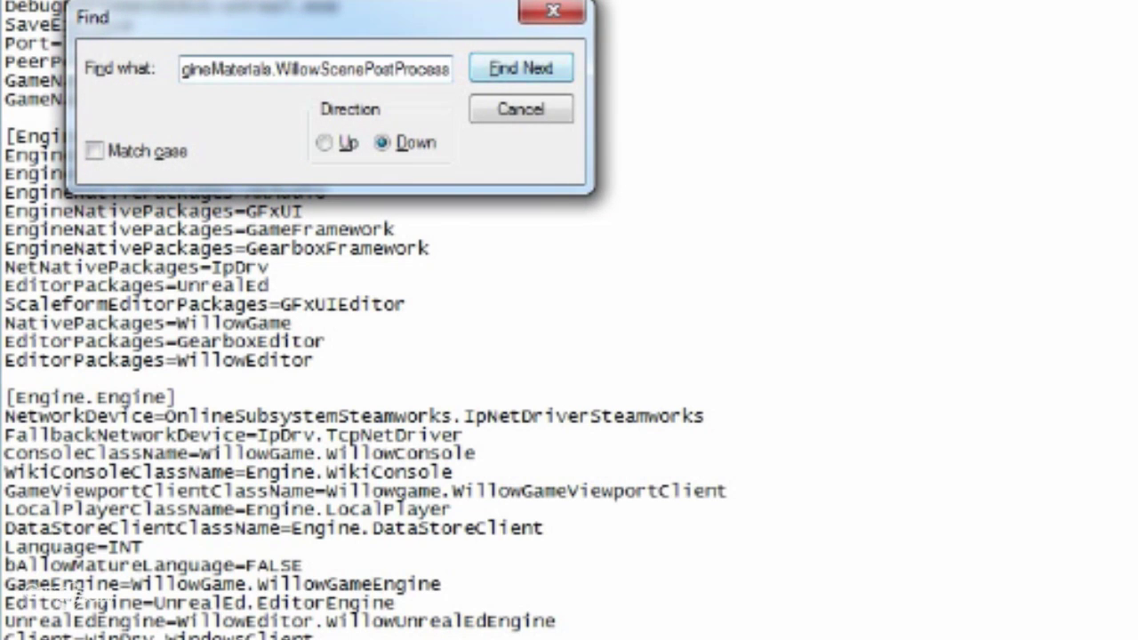
{"action": "key", "text": "Return"}
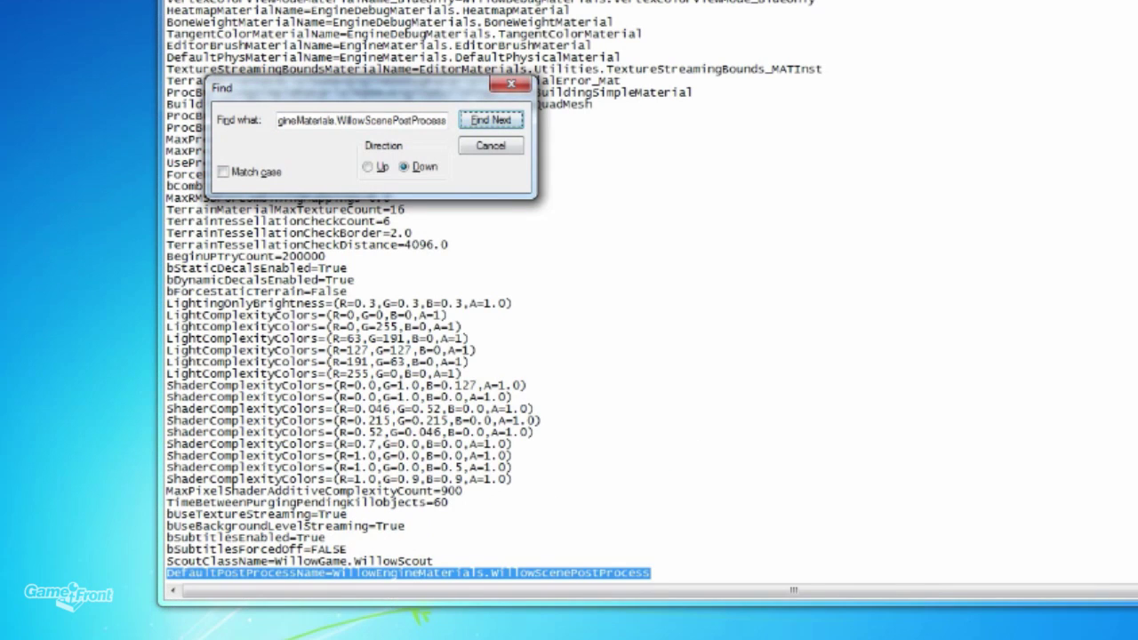
{"action": "key", "text": "Escape"}
{"action": "scroll", "coordinate": [472, 356], "scroll_direction": "down", "scroll_amount": 1}
{"action": "scroll", "coordinate": [472, 356], "scroll_direction": "down", "scroll_amount": 1}
{"action": "scroll", "coordinate": [473, 356], "scroll_direction": "down", "scroll_amount": 1}
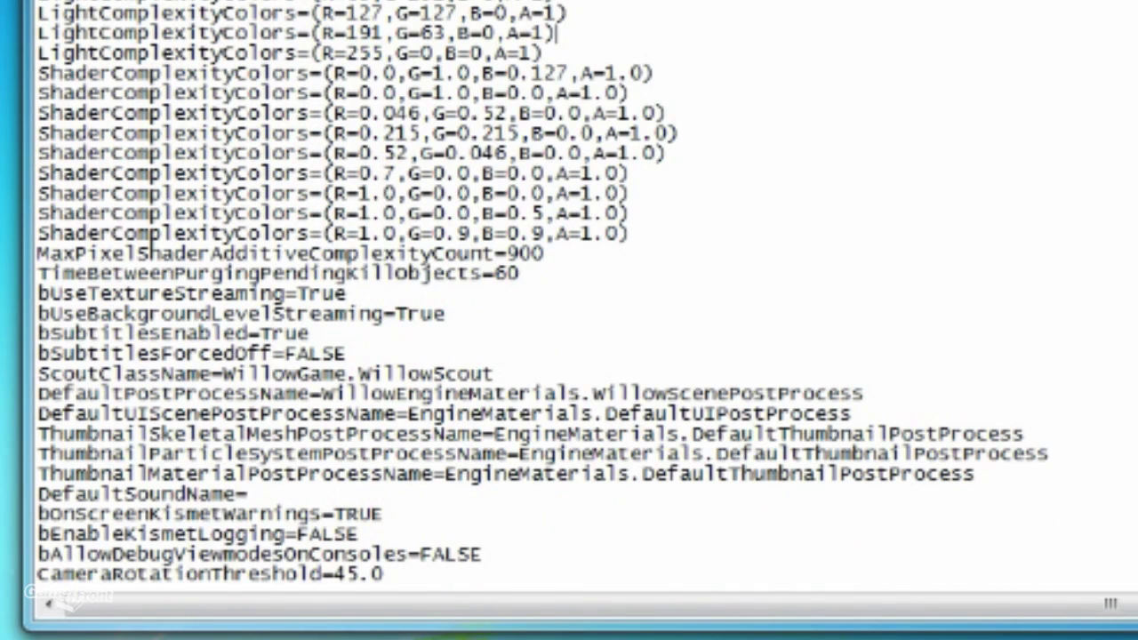
Delete the Willow characters so the value reads EngineMaterials.wScenePostProcess
{"action": "key", "text": "Delete"}
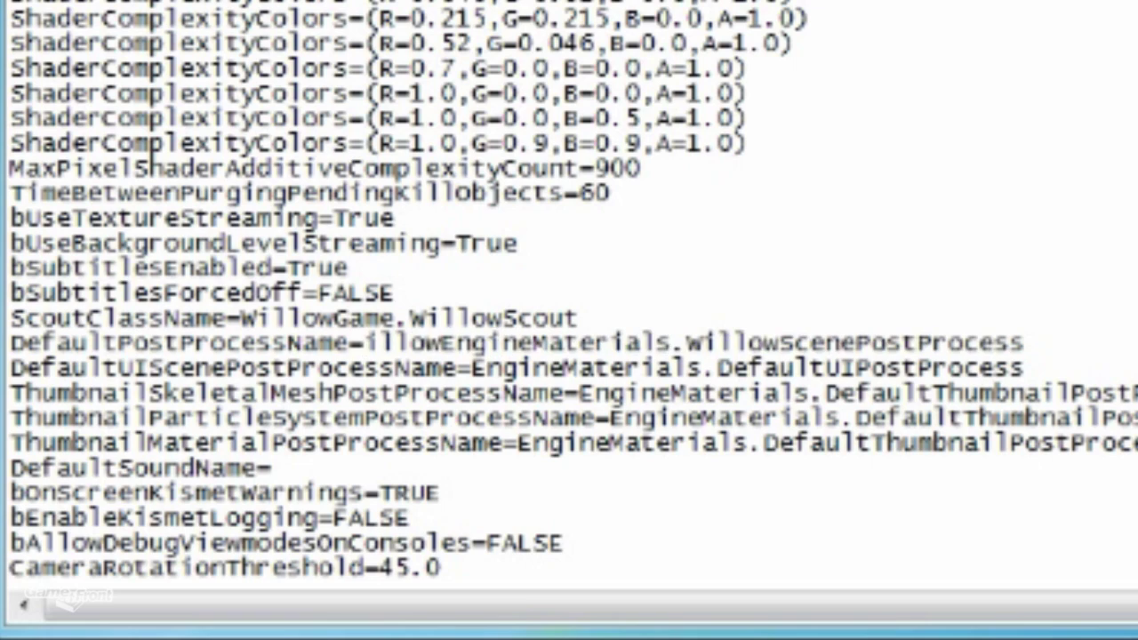
{"action": "key", "text": "Delete"}
{"action": "key", "text": "Delete"}
{"action": "key", "text": "Delete"}
{"action": "key", "text": "Delete"}
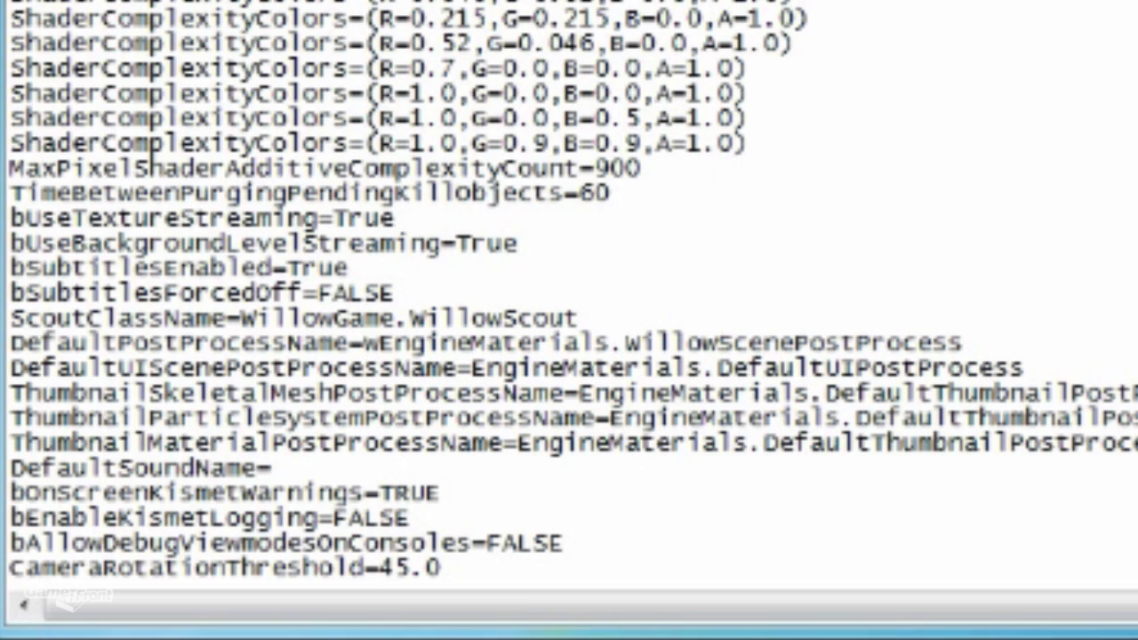
{"action": "key", "text": "Delete"}
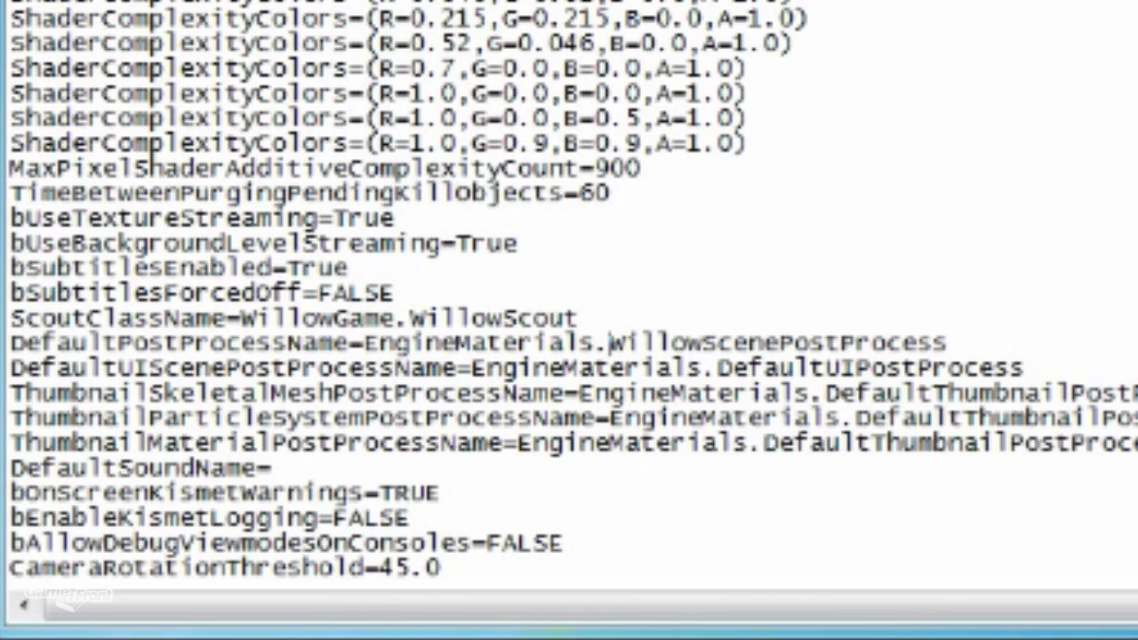
{"action": "key", "text": "Delete"}
{"action": "key", "text": "Delete"}
{"action": "key", "text": "Delete"}
{"action": "key", "text": "Delete"}
{"action": "key", "text": "Delete"}
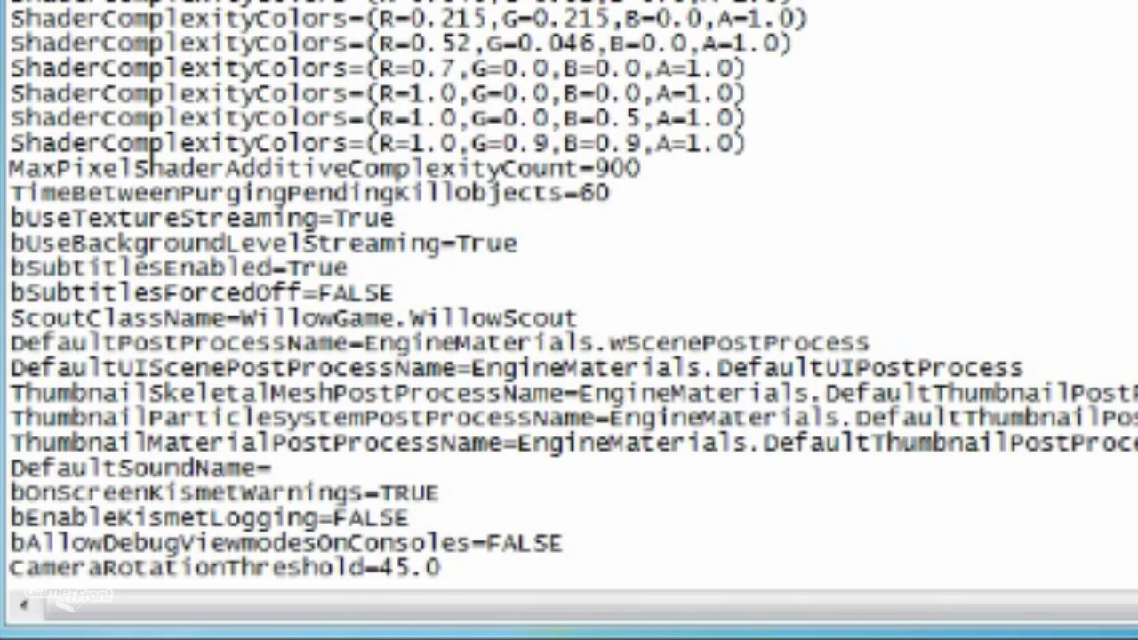
{"action": "key", "text": "Delete"}
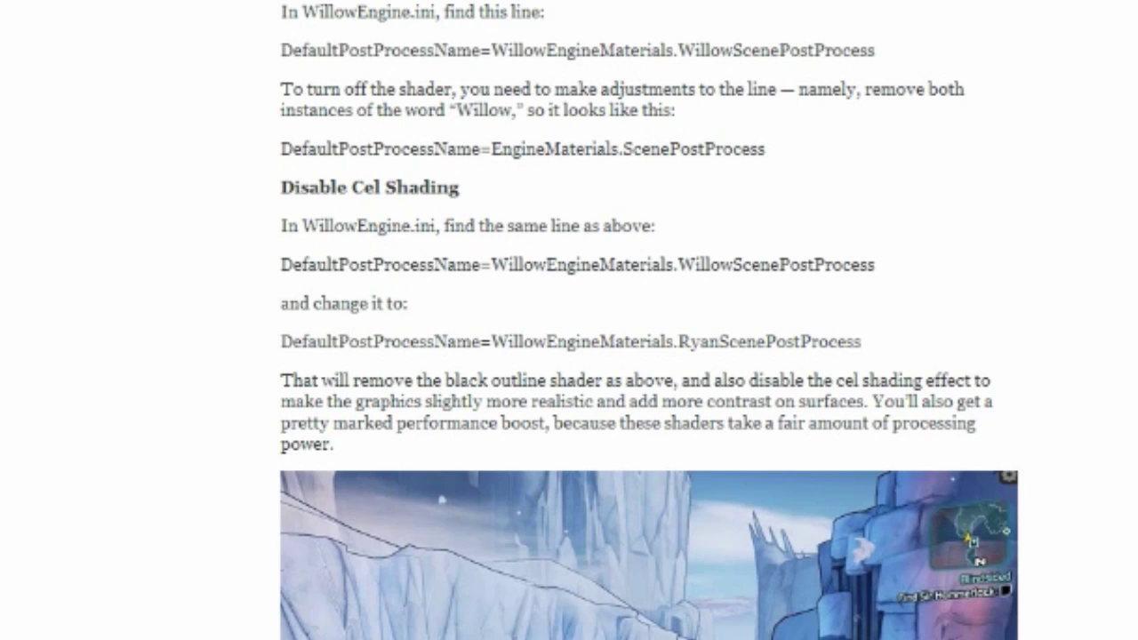
Highlight the original DefaultPostProcessName line under Disable Cel Shading in the GameFront article
{"action": "left_click_drag", "start_coordinate": [281, 265], "coordinate": [875, 264]}
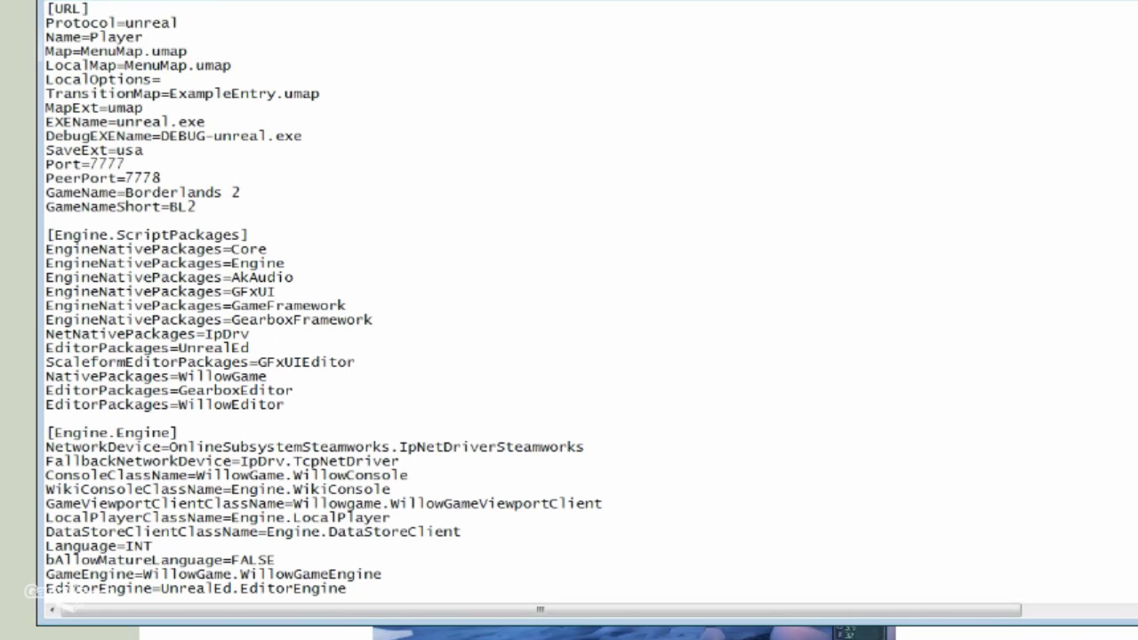
Find the DefaultPostProcessName line again and select 'Willow' in WillowScenePostProcess
{"action": "key", "text": "ctrl+f"}
{"action": "key", "text": "ctrl+v"}
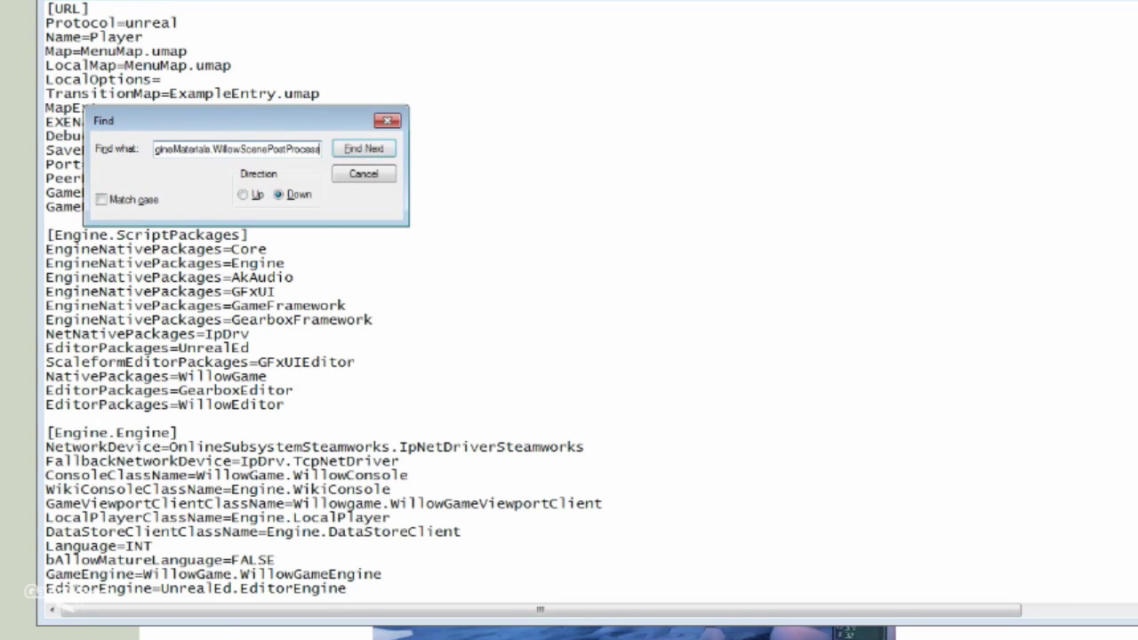
{"action": "key", "text": "Return"}
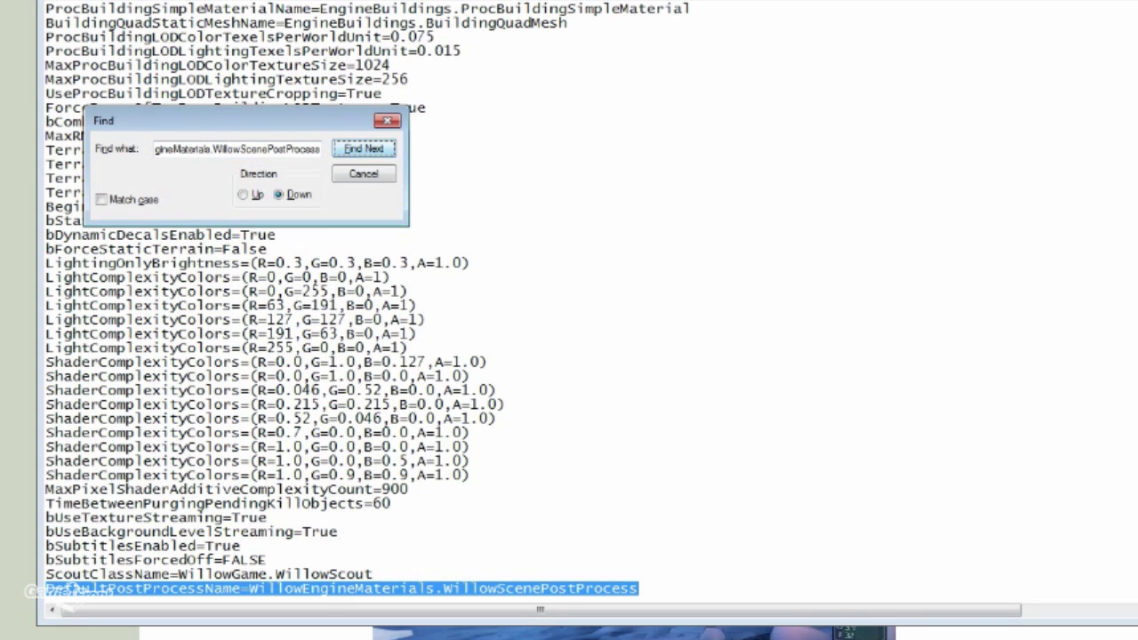
{"action": "left_click", "coordinate": [472, 588]}
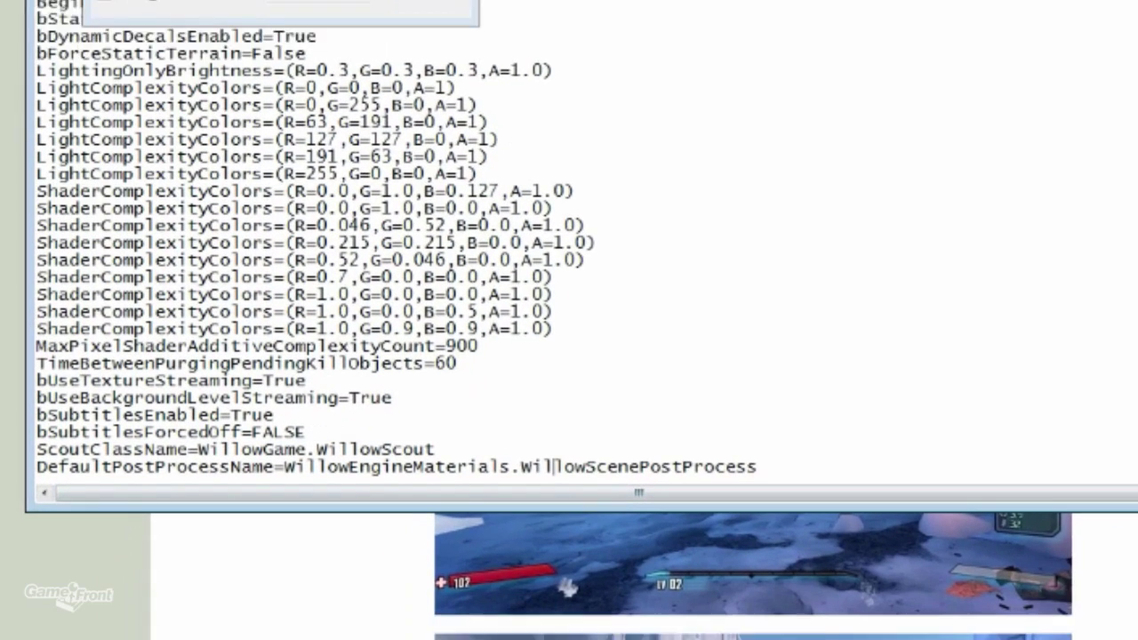
{"action": "left_click_drag", "start_coordinate": [521, 467], "coordinate": [586, 467]}
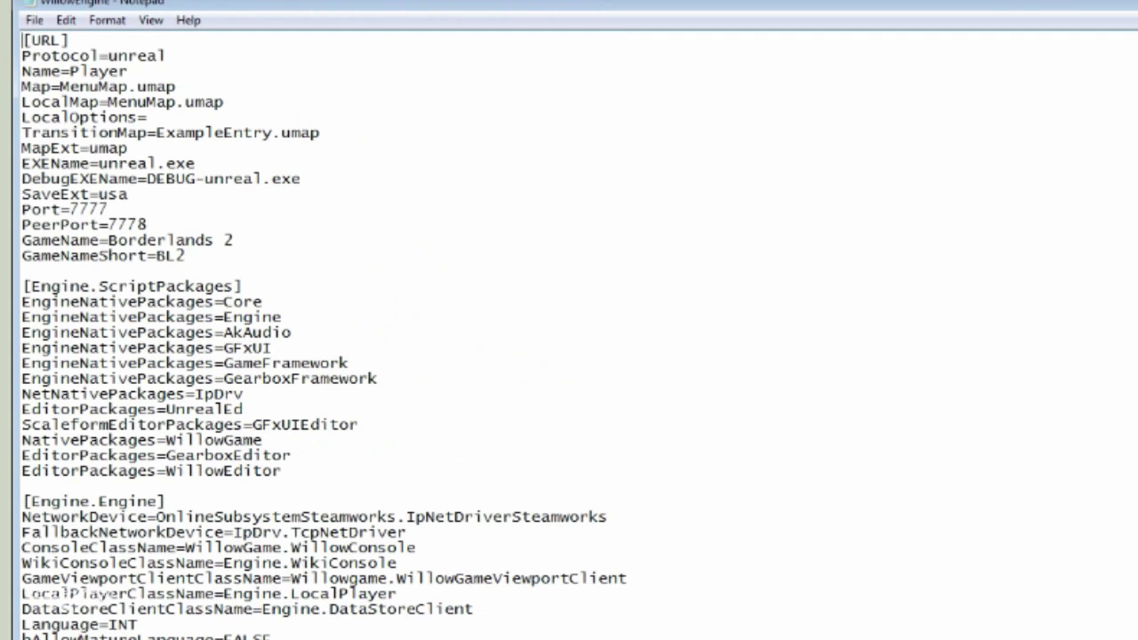
Search for the pasted 'bSmoothFrameRate=' to locate that line, then close the Find box
{"action": "scroll", "coordinate": [569, 338], "scroll_direction": "down", "scroll_amount": 4}
{"action": "scroll", "coordinate": [569, 338], "scroll_direction": "down", "scroll_amount": 6}
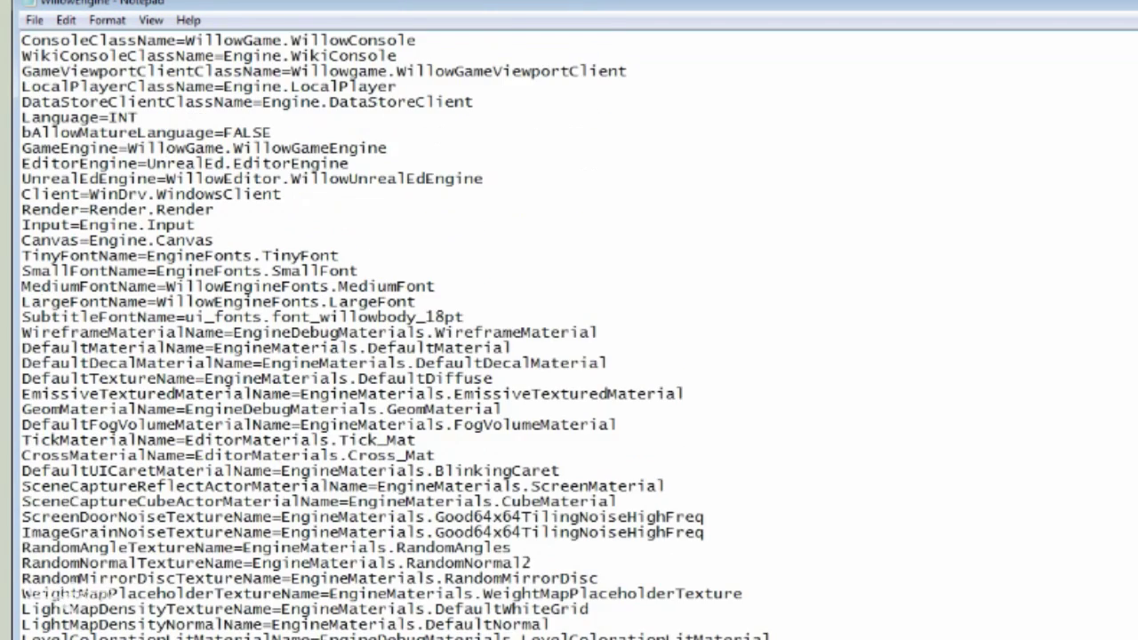
{"action": "scroll", "coordinate": [569, 338], "scroll_direction": "down", "scroll_amount": 6}
{"action": "scroll", "coordinate": [569, 338], "scroll_direction": "down", "scroll_amount": 2}
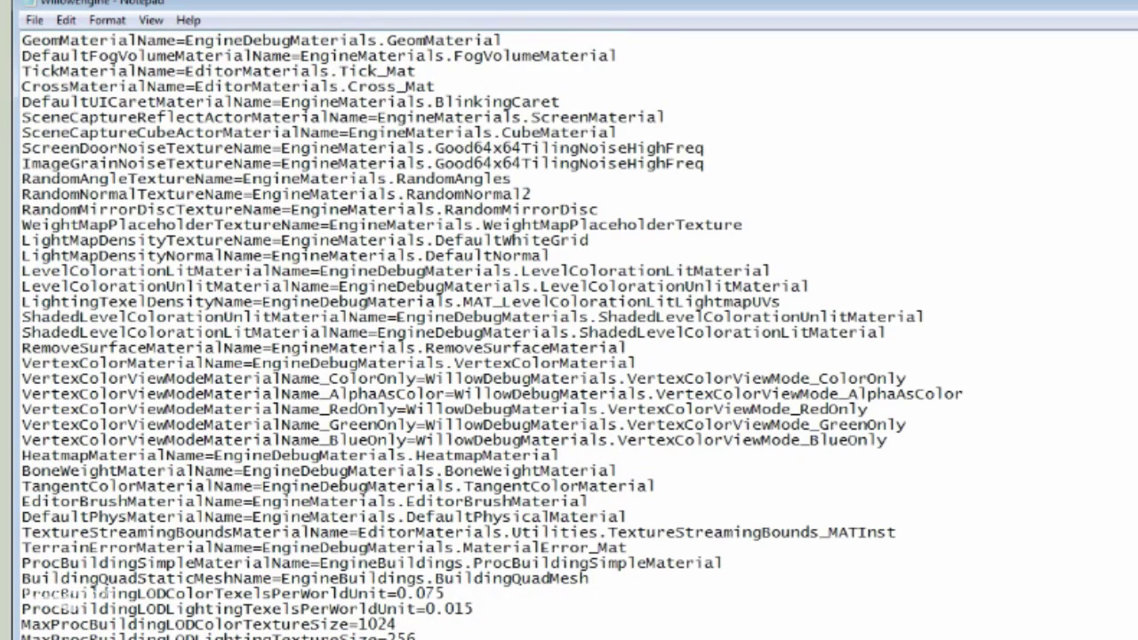
{"action": "key", "text": "ctrl+f"}
{"action": "type", "text": "bSmoothFrameRate="}
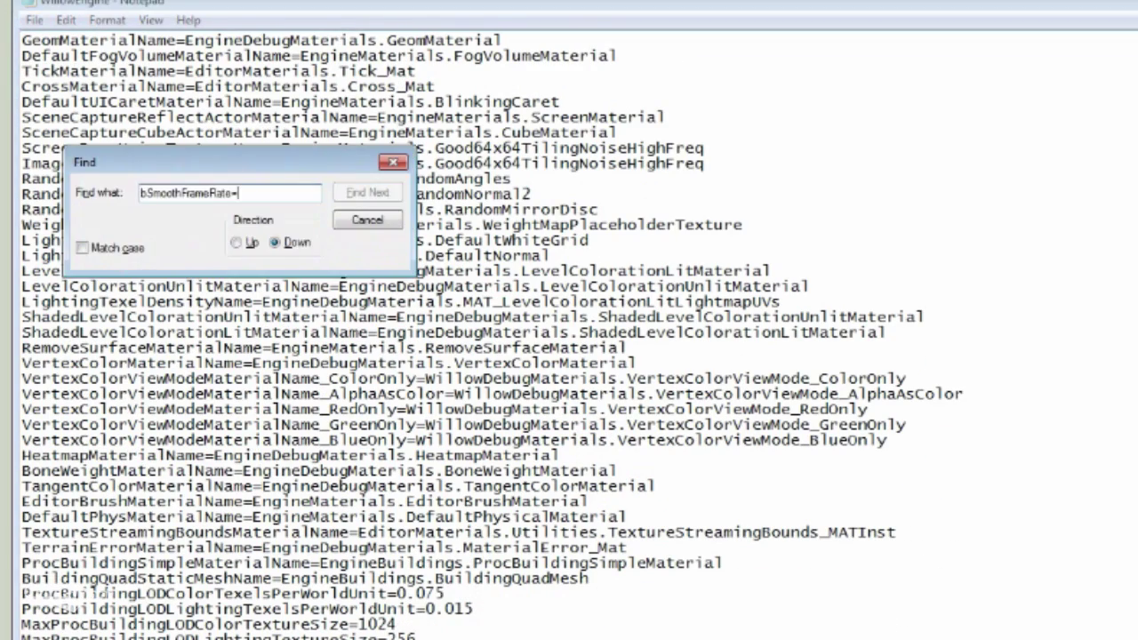
{"action": "left_click", "coordinate": [367, 192]}
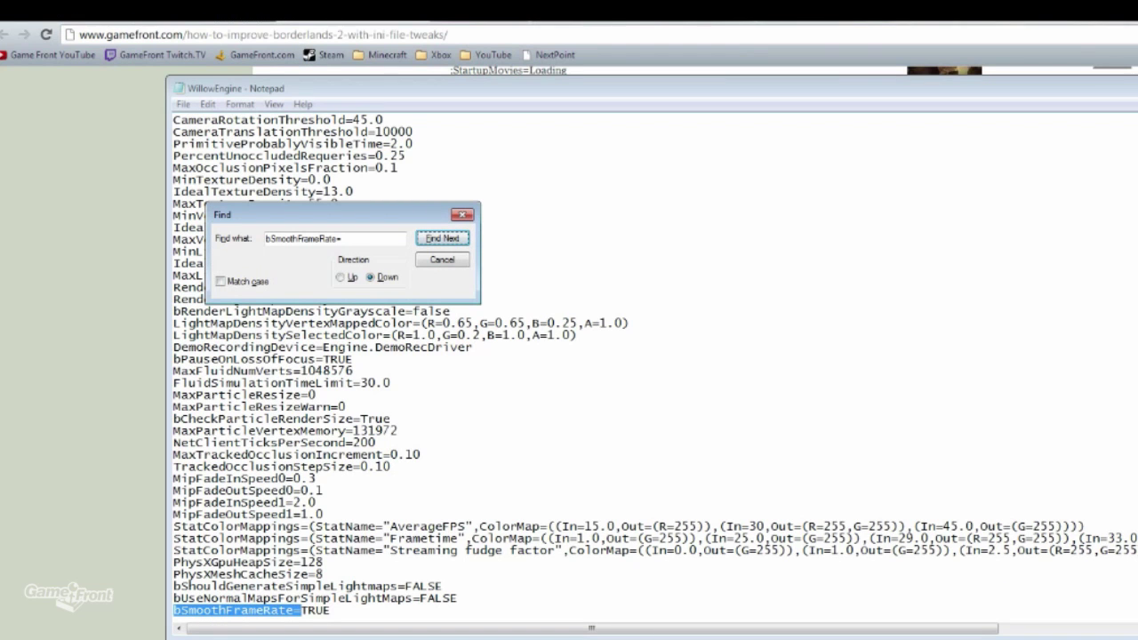
{"action": "key", "text": "Escape"}
Select TRUE in the bSmoothFrameRate line and replace it with FALSE
{"action": "scroll", "coordinate": [655, 366], "scroll_direction": "down", "scroll_amount": 1}
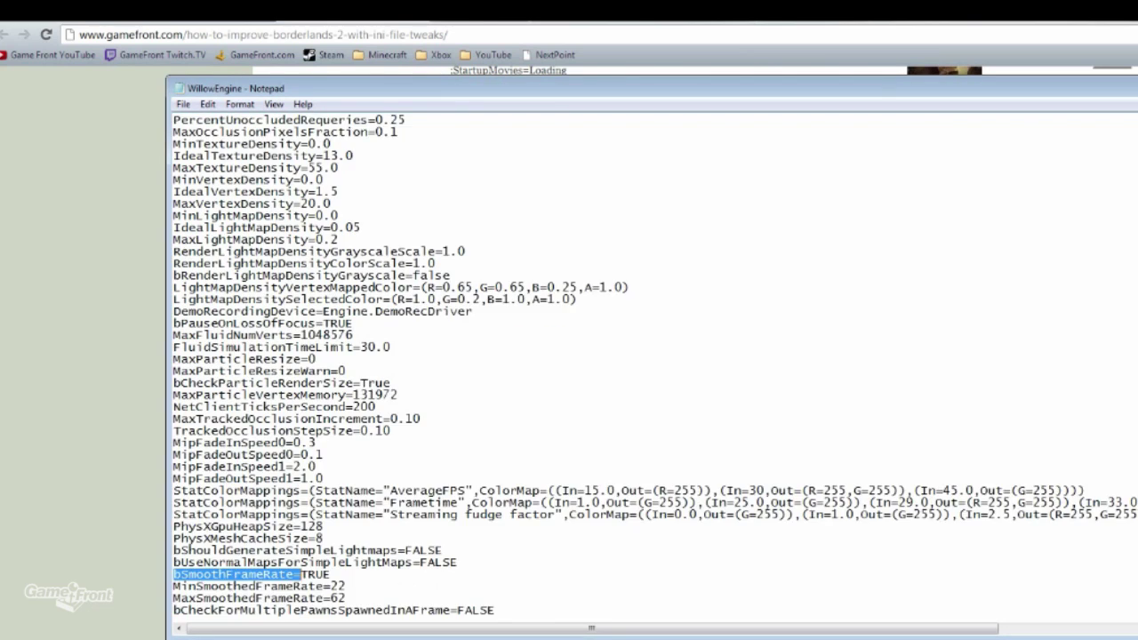
{"action": "scroll", "coordinate": [655, 366], "scroll_direction": "down", "scroll_amount": 2}
{"action": "scroll", "coordinate": [655, 366], "scroll_direction": "down", "scroll_amount": 1}
{"action": "scroll", "coordinate": [655, 366], "scroll_direction": "down", "scroll_amount": 1}
{"action": "scroll", "coordinate": [656, 366], "scroll_direction": "down", "scroll_amount": 2}
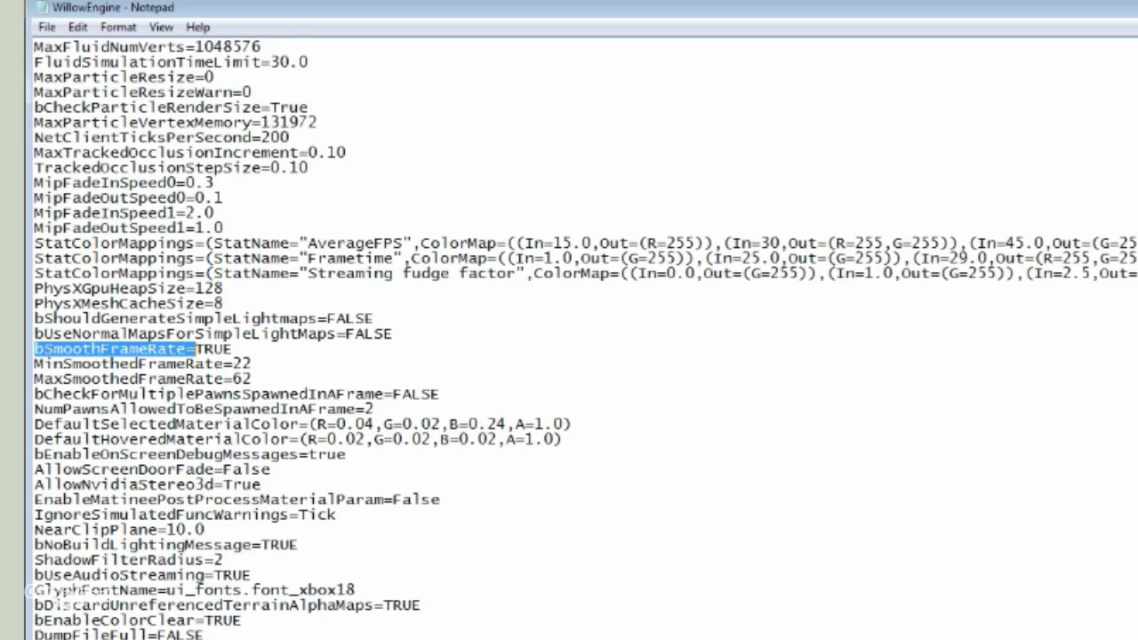
{"action": "key", "text": "End"}
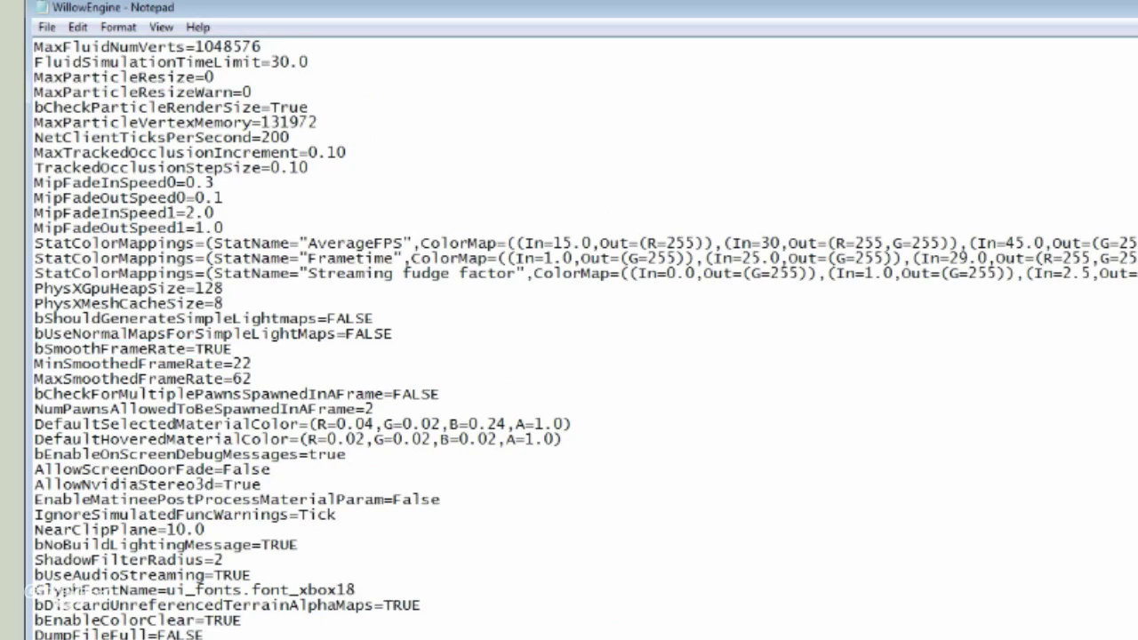
{"action": "key", "text": "Left"}
{"action": "key", "text": "Left"}
{"action": "key", "text": "Left"}
{"action": "key", "text": "shift+Right"}
{"action": "key", "text": "shift+Right"}
{"action": "key", "text": "Left"}
{"action": "key", "text": "Left"}
{"action": "key", "text": "shift+Right"}
{"action": "key", "text": "shift+Right"}
{"action": "key", "text": "shift+Right"}
{"action": "type", "text": "FALS"}
{"action": "type", "text": "E"}
Save the edited WillowEngine.ini from the File menu, keeping bSmoothFrameRate set to FALSE
{"action": "left_click", "coordinate": [47, 27]}
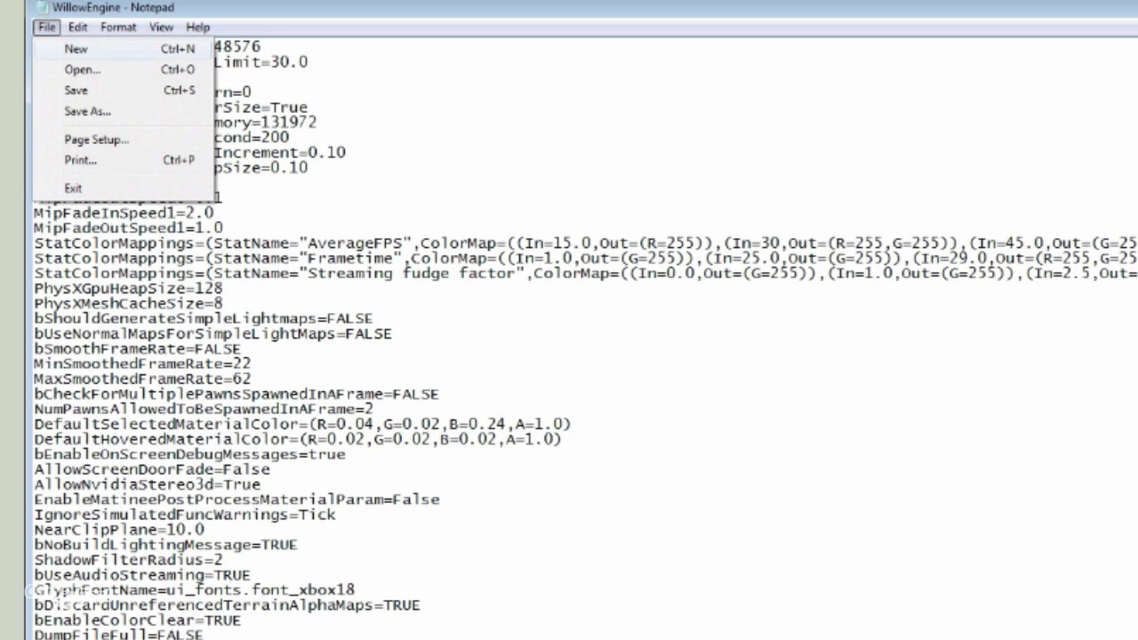
{"action": "left_click", "coordinate": [77, 89]}
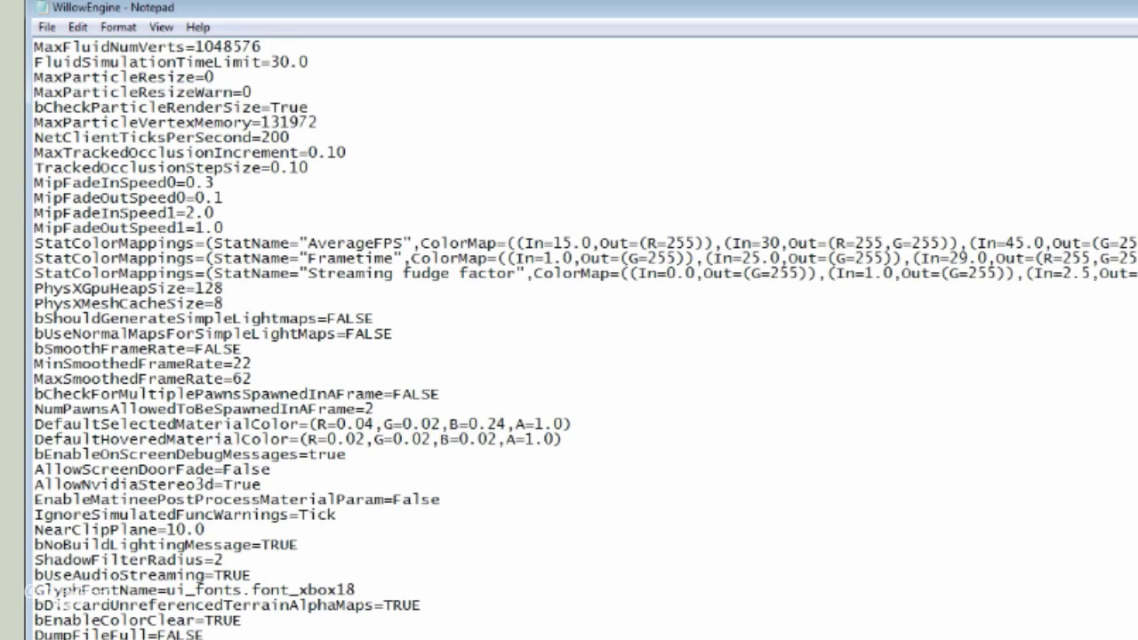